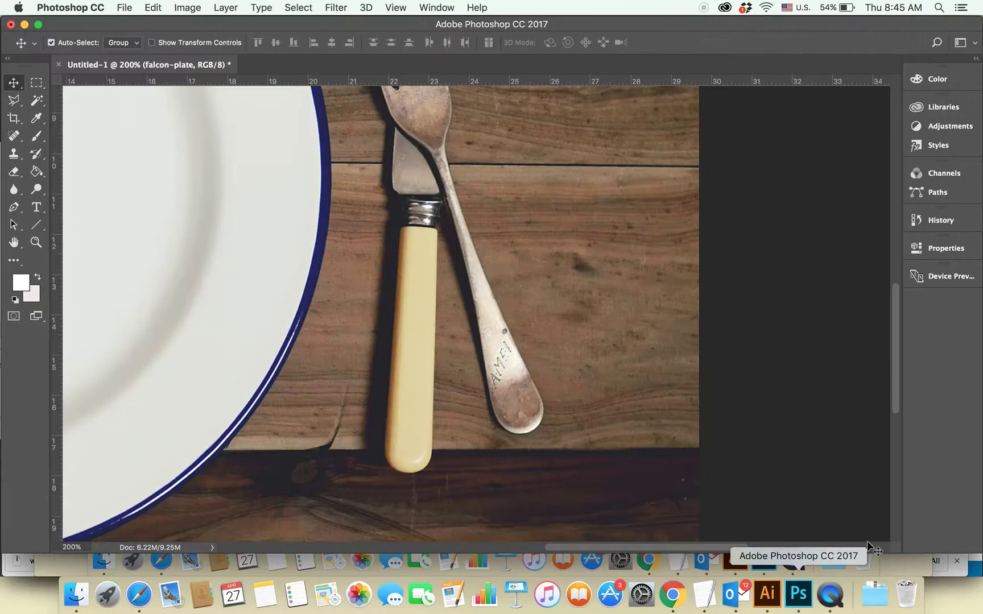
Step: Deselect the placed plate photo and show the History panel with its New and Place Embedded steps
click(784, 344)
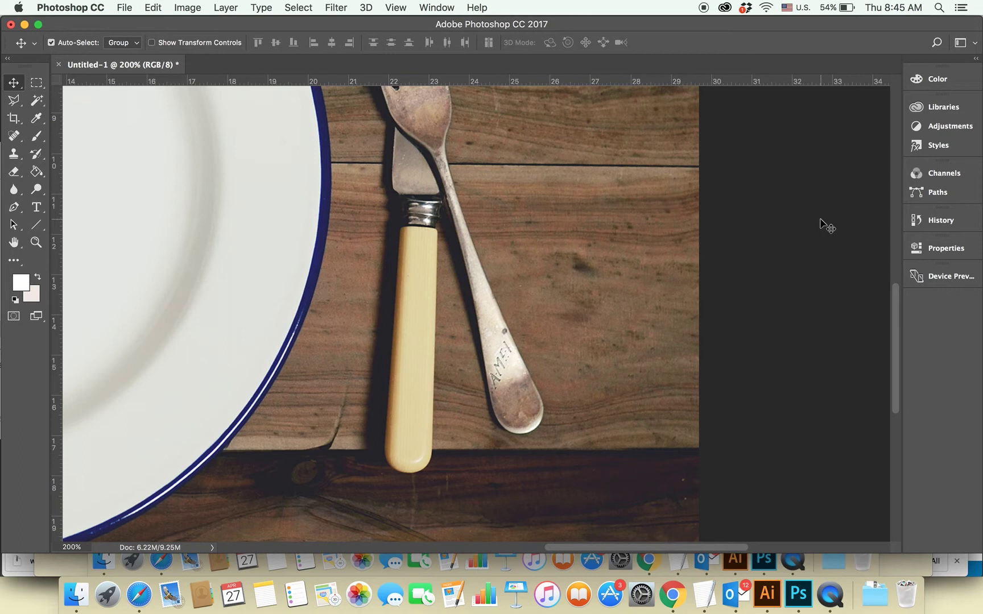
click(961, 222)
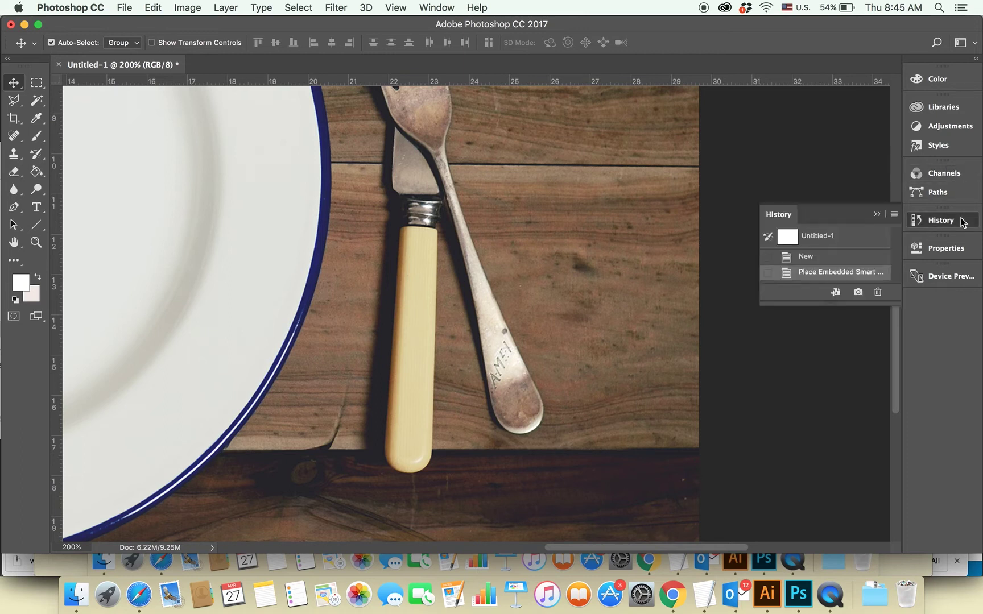
Step: Make the History panel taller, then collapse it to clear the view of the photo
drag(865, 305, 875, 455)
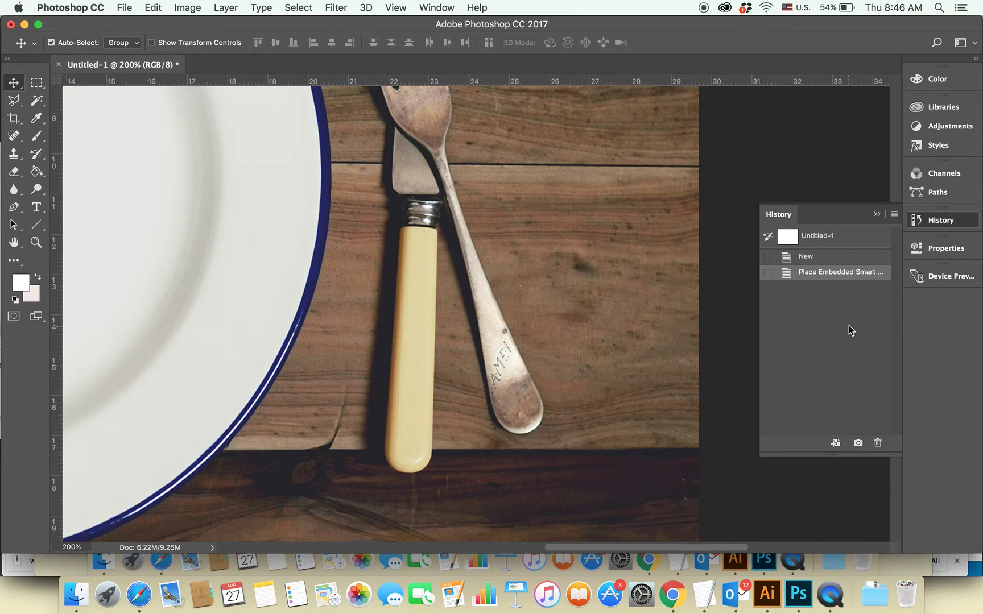
click(877, 215)
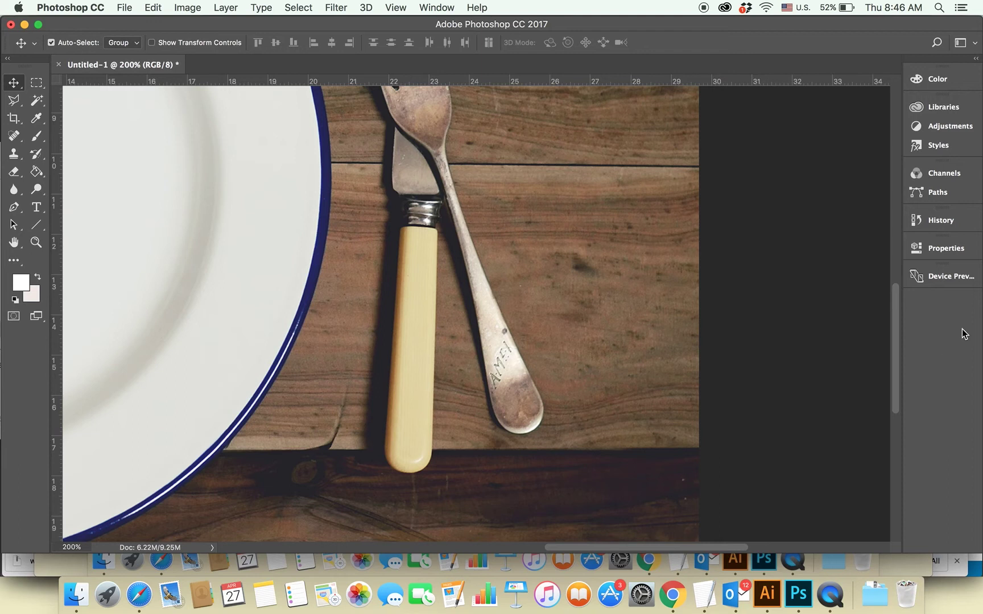
Step: Dock the Layers panel below Device Preview, expand it and make falcon-plate the active layer
click(428, 8)
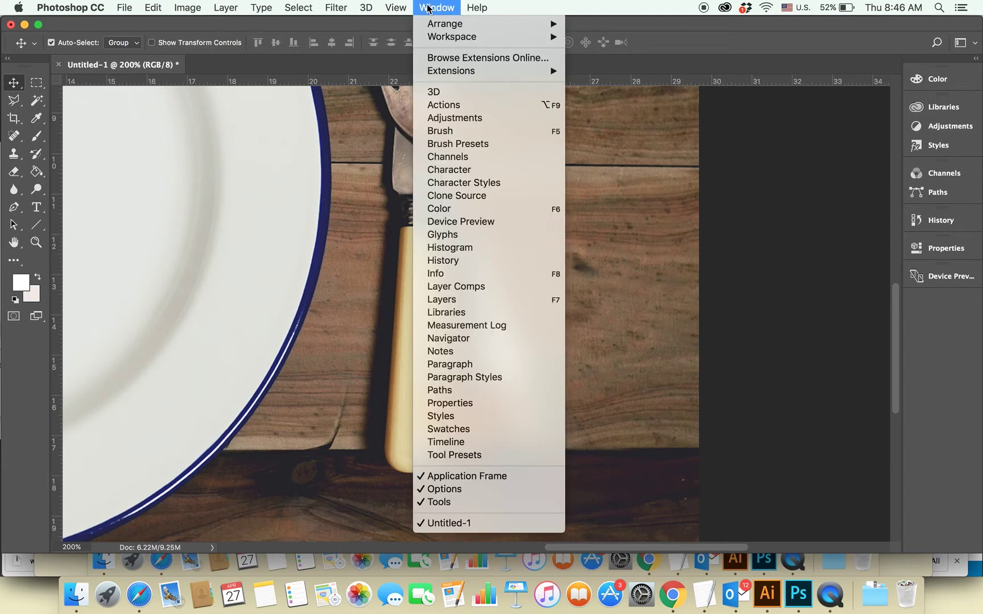
click(475, 300)
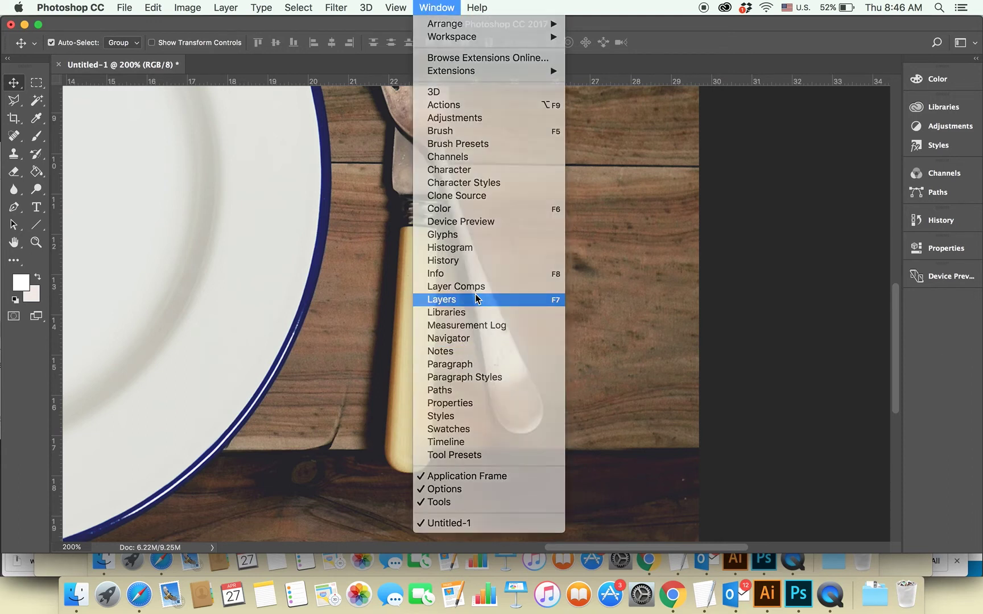
mouse_move(709, 100)
mouse_down()
mouse_move(925, 316)
mouse_move(937, 311)
mouse_up()
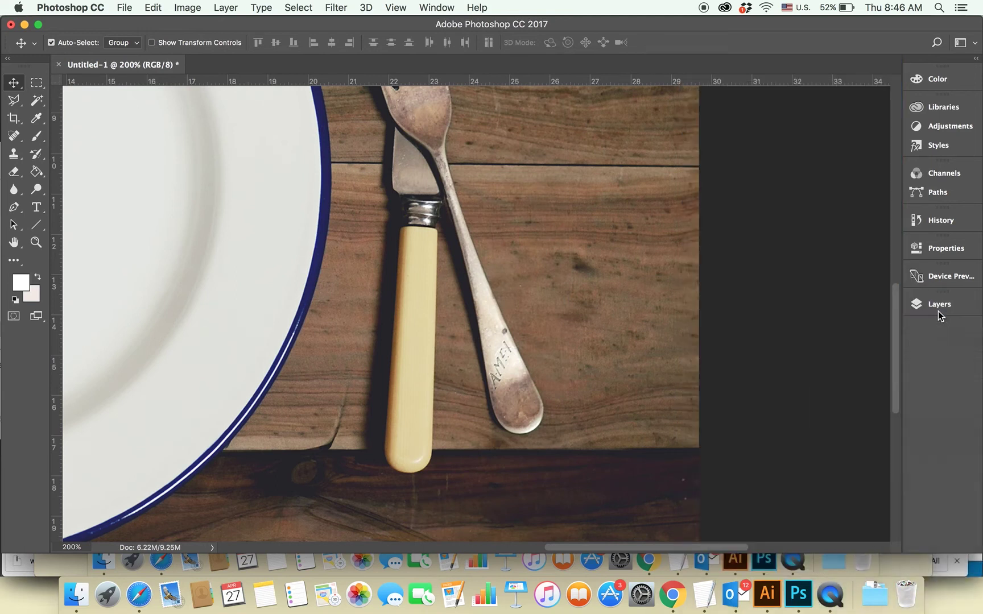
click(951, 307)
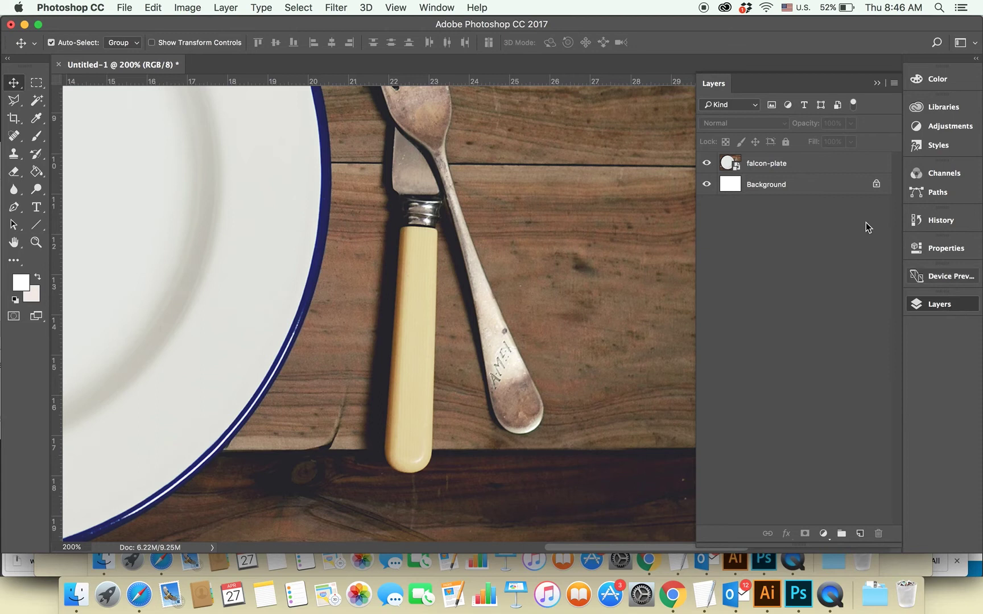
click(791, 183)
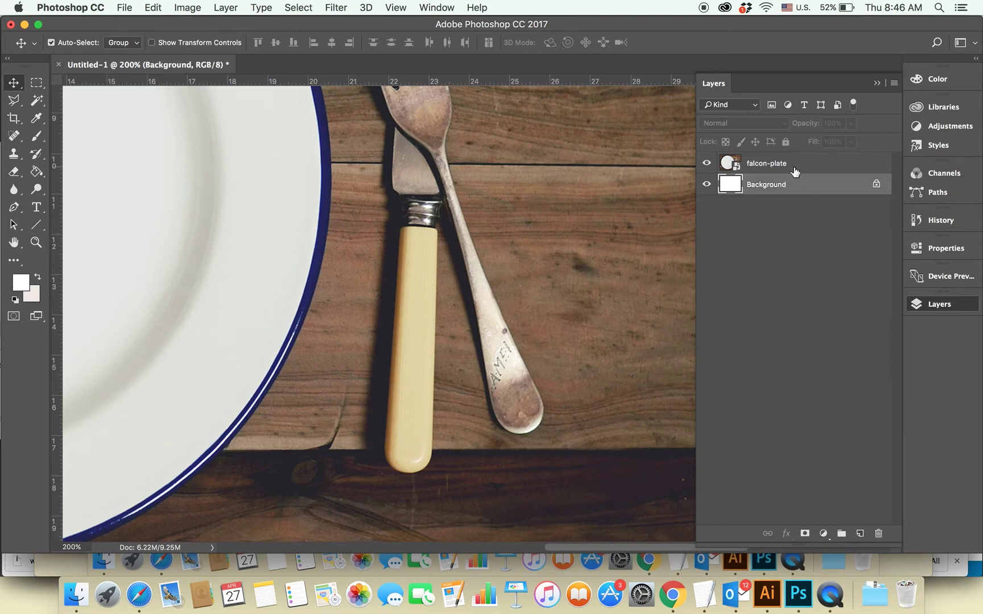
click(794, 170)
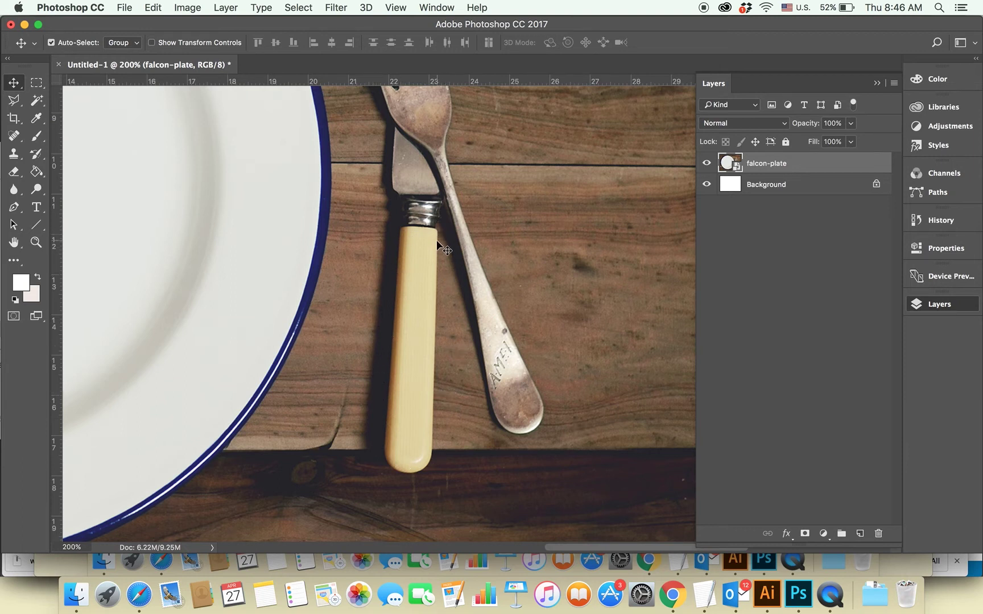
click(37, 105)
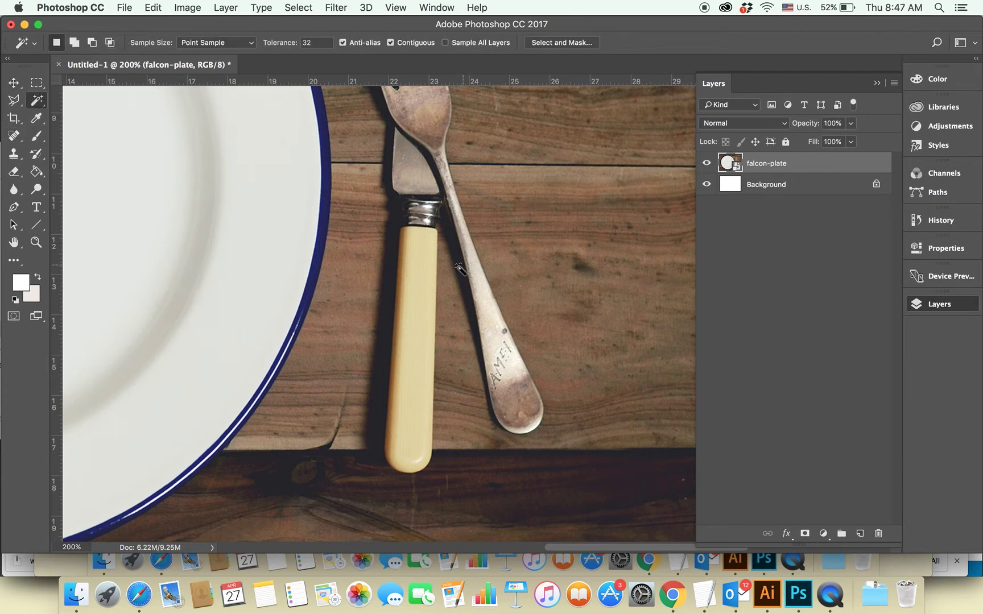
Step: Test Magic Wand selections on the cream knife handle, then deselect
click(430, 285)
click(400, 283)
click(298, 7)
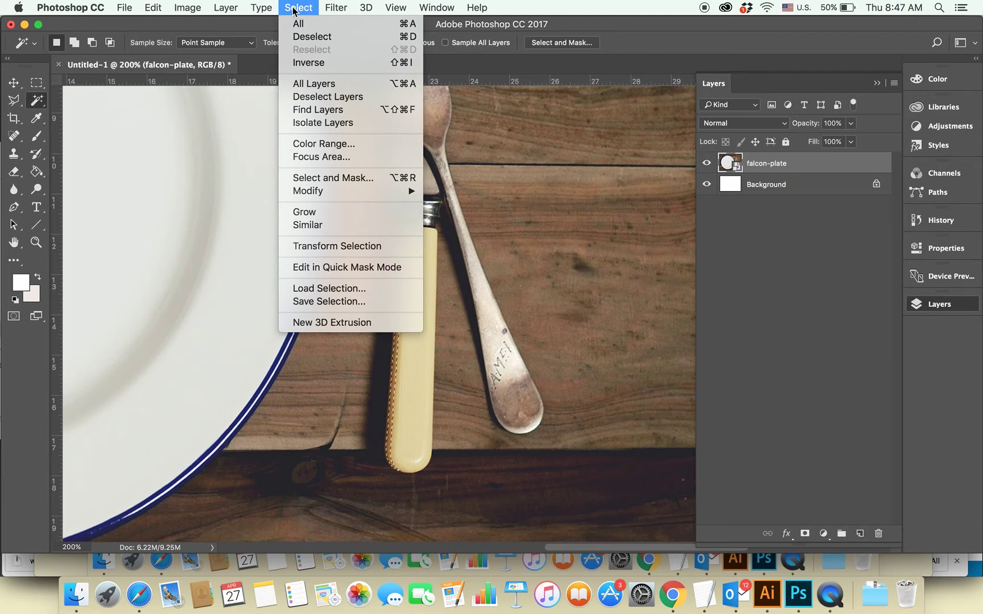
click(302, 37)
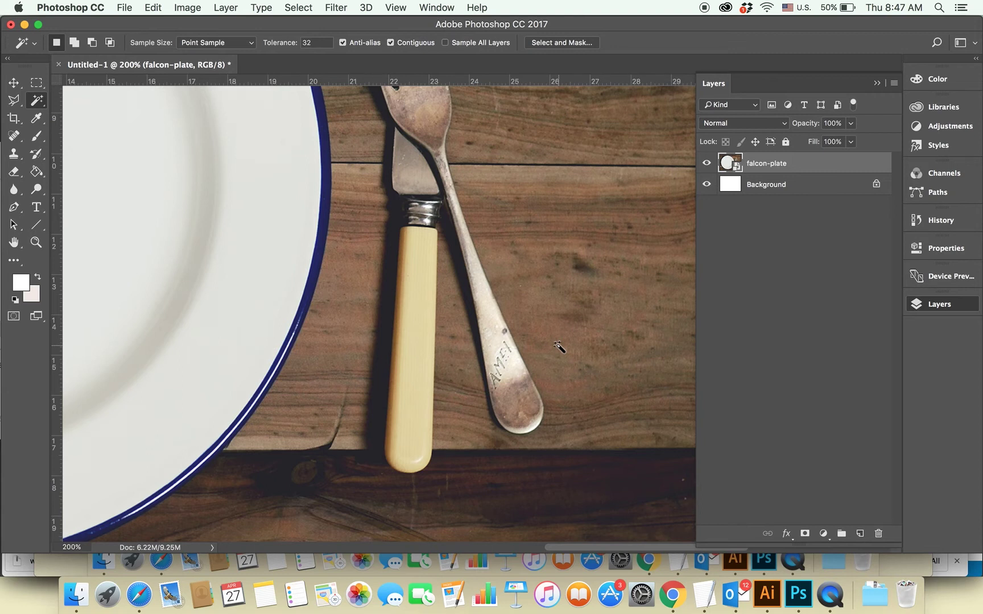
Step: Set the Magic Wand tolerance to 0 and sample several spots along the knife handle
click(423, 333)
double_click(321, 43)
text(0)
click(421, 288)
click(421, 382)
click(436, 251)
click(423, 334)
Step: Reset tolerance to 32, select and deselect the whole handle, then pick the Polygonal Lasso
click(314, 45)
text(32)
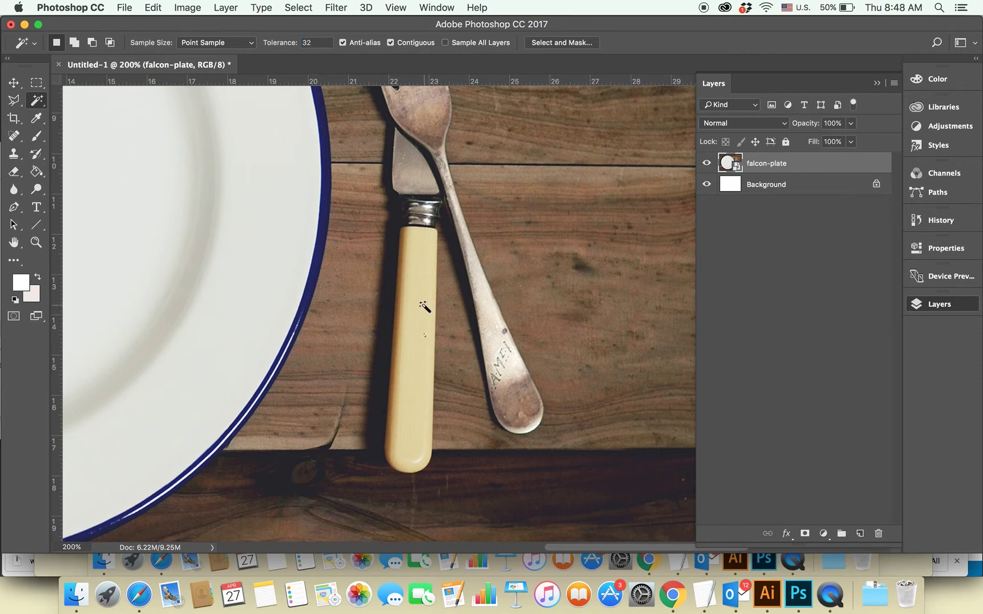
click(423, 307)
key(super+d)
key(v)
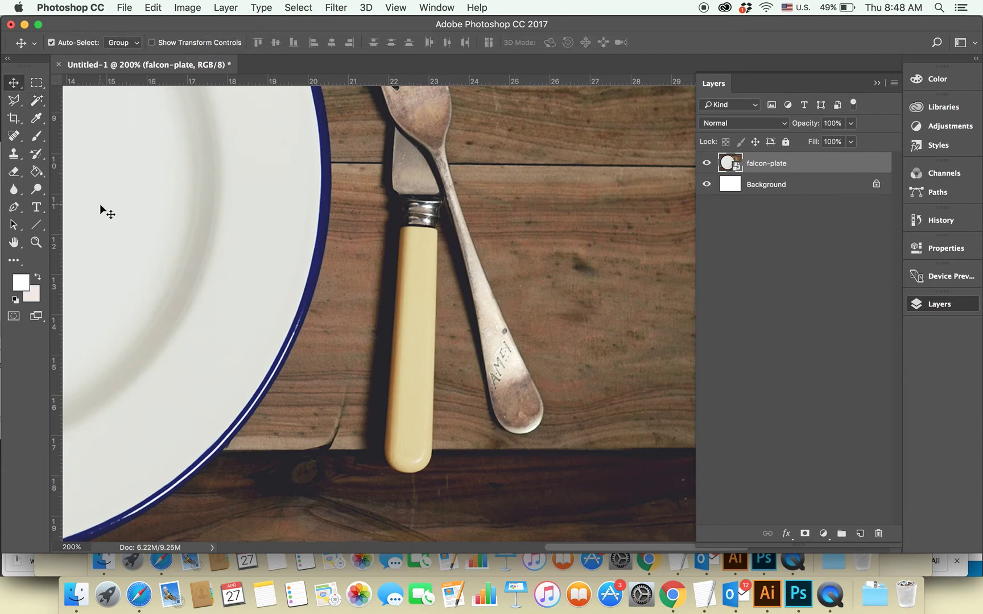
click(13, 100)
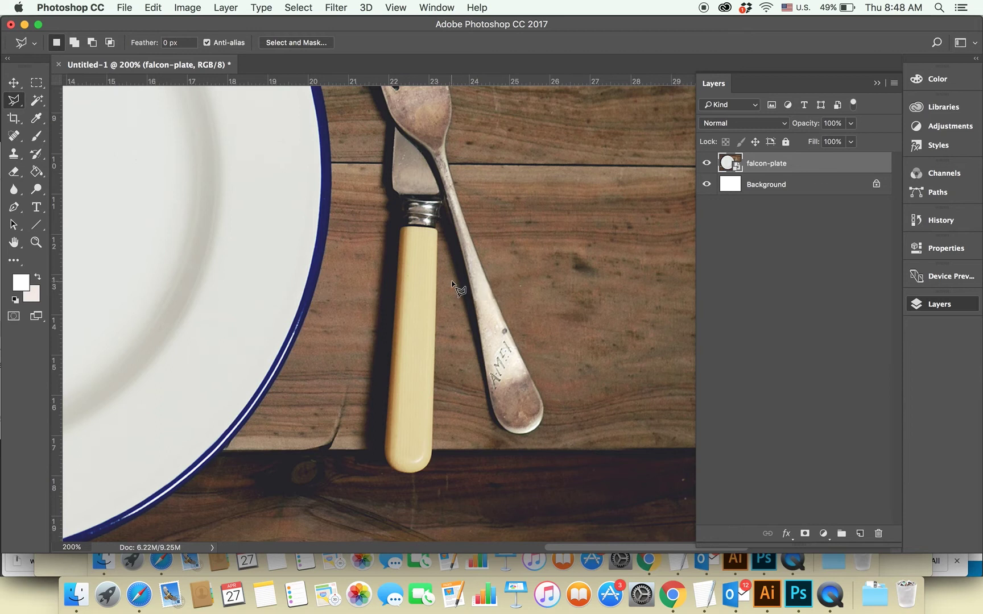
Step: Zoom in and trace the knife handle's top, right edge and rounded tip with lasso points
key(super+plus)
scroll(398, 285, down, 3)
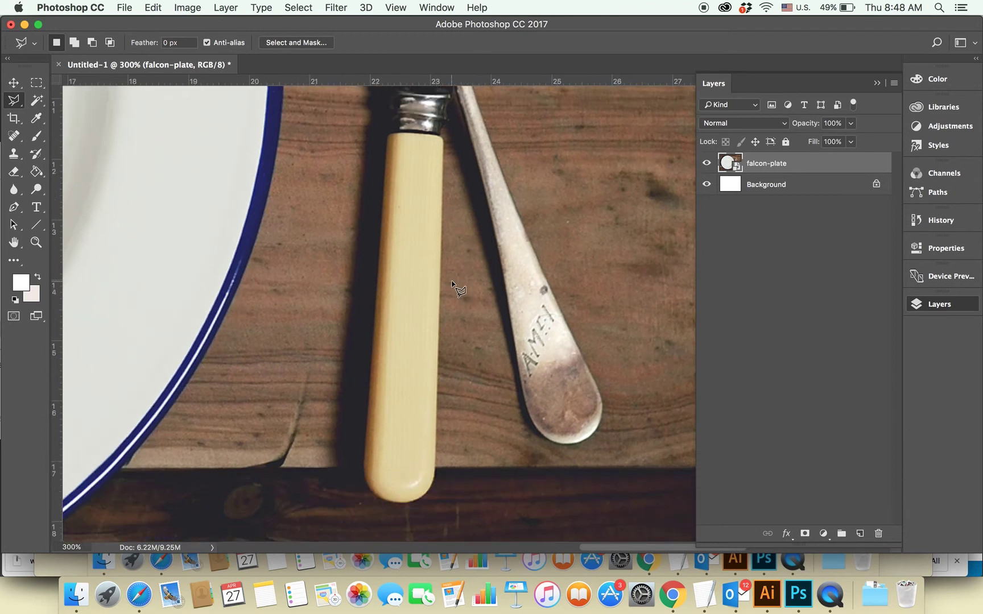
click(388, 121)
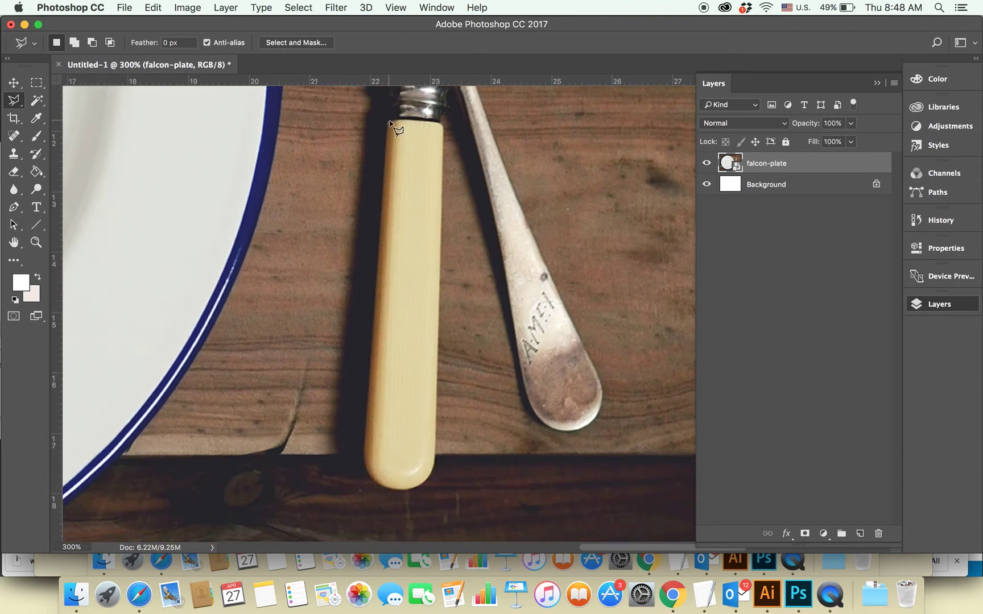
click(440, 123)
click(435, 457)
click(426, 479)
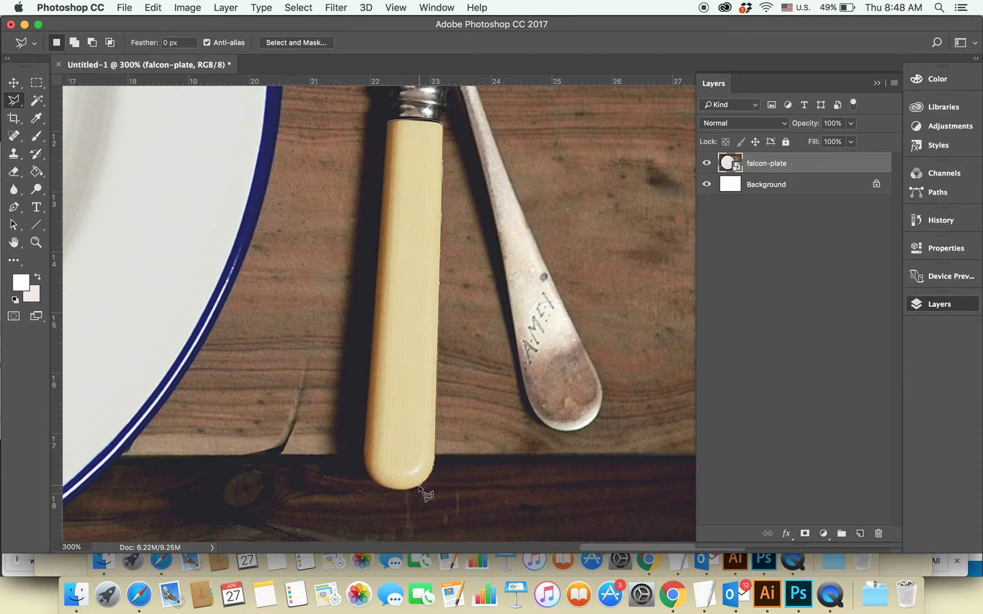
click(410, 488)
click(394, 489)
Step: Remove the last traced points, close the outline at the start, and zoom in on the handle's end
key(BackSpace)
key(BackSpace)
click(388, 123)
key(super+equal)
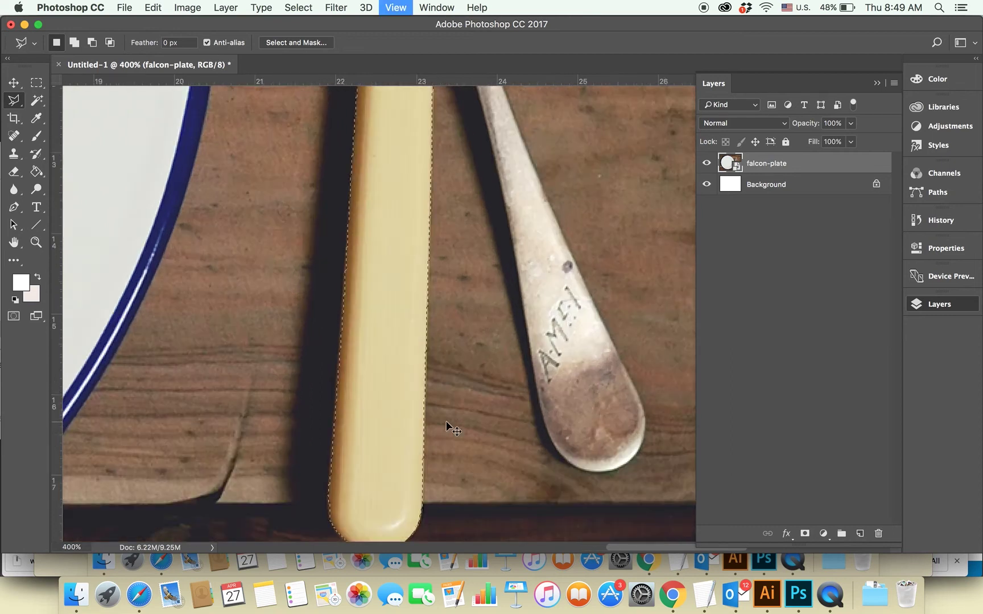
key(super+equal)
scroll(324, 437, down, 5)
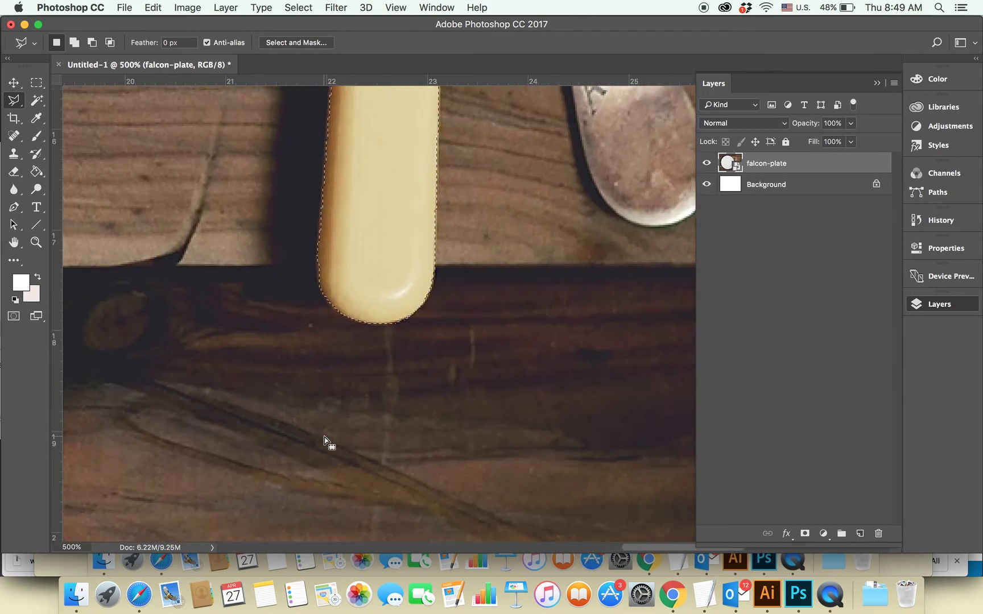
scroll(324, 437, up, 3)
scroll(324, 441, up, 2)
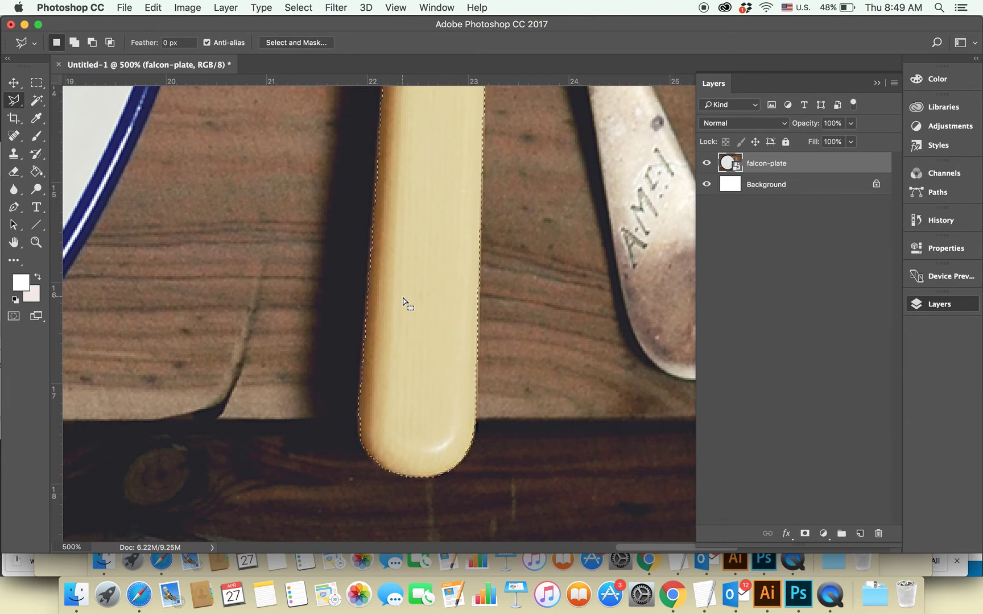
Step: Subtract the stray area below and beside the handle tip from the selection
key(shift)
key(alt)
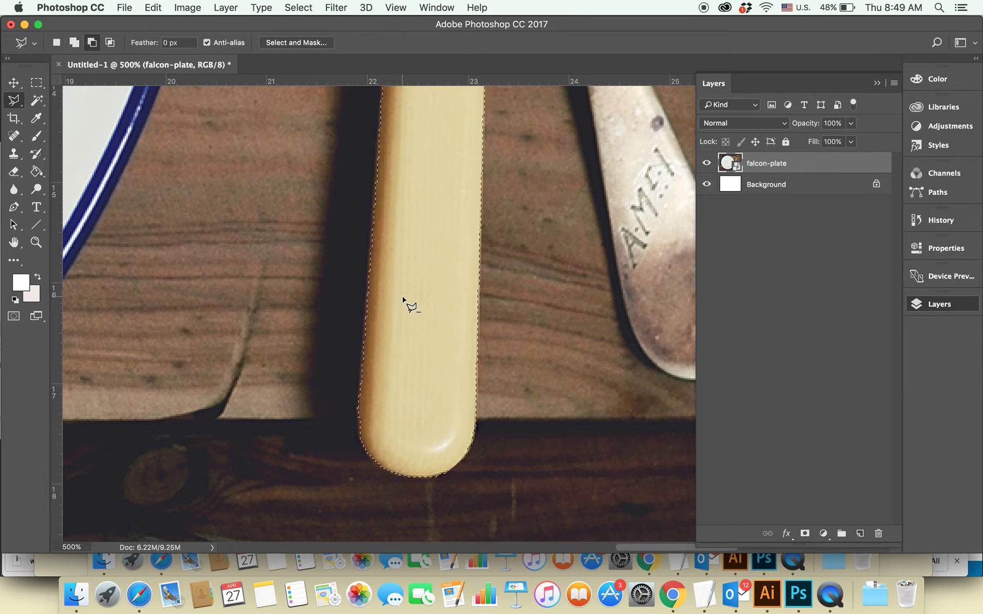
click(401, 494)
click(400, 377)
click(330, 309)
click(305, 426)
click(358, 494)
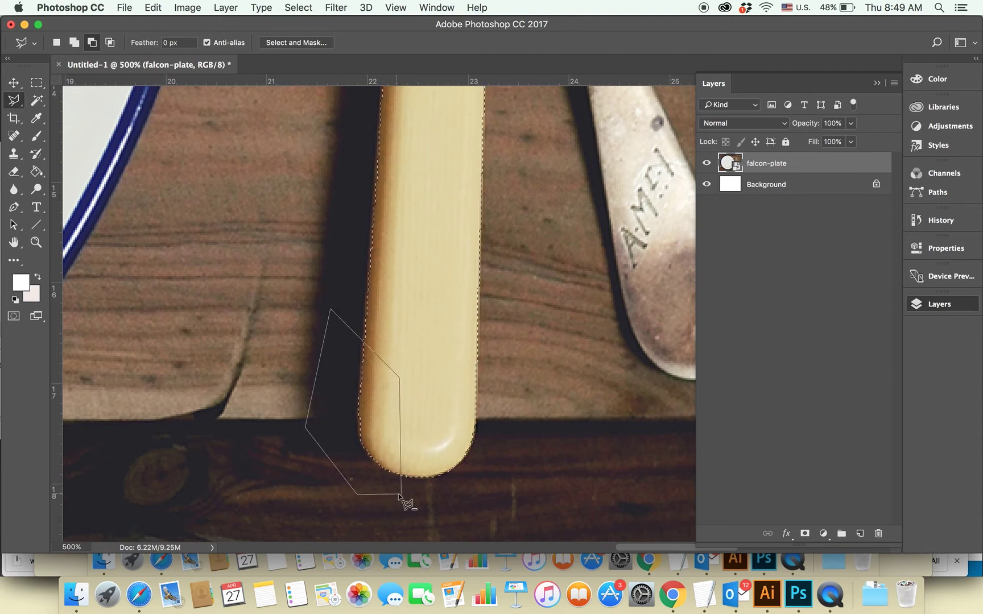
click(401, 494)
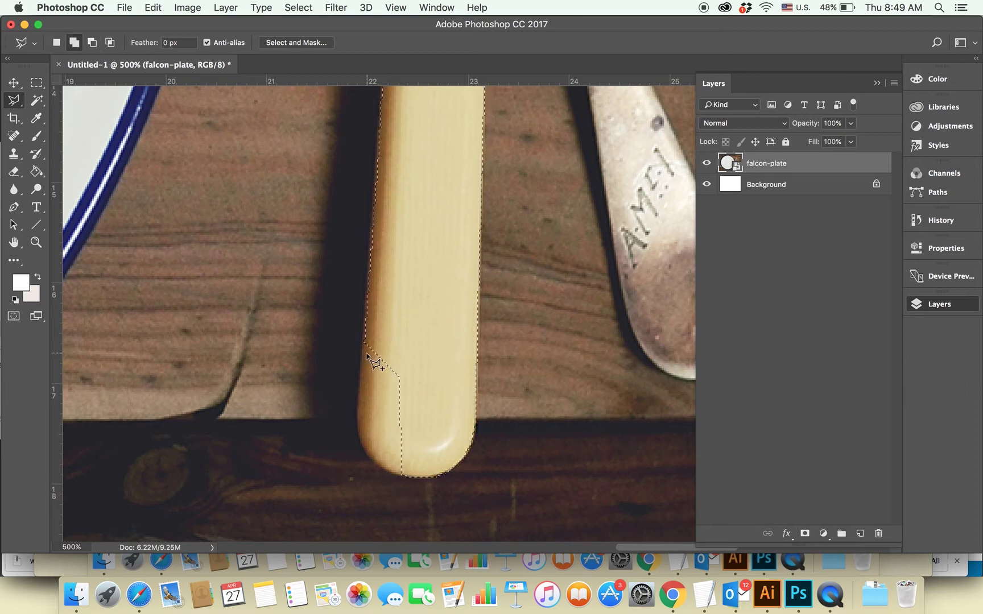
Step: Add the missed sliver along the handle's left edge back into the selection
click(367, 300)
click(357, 434)
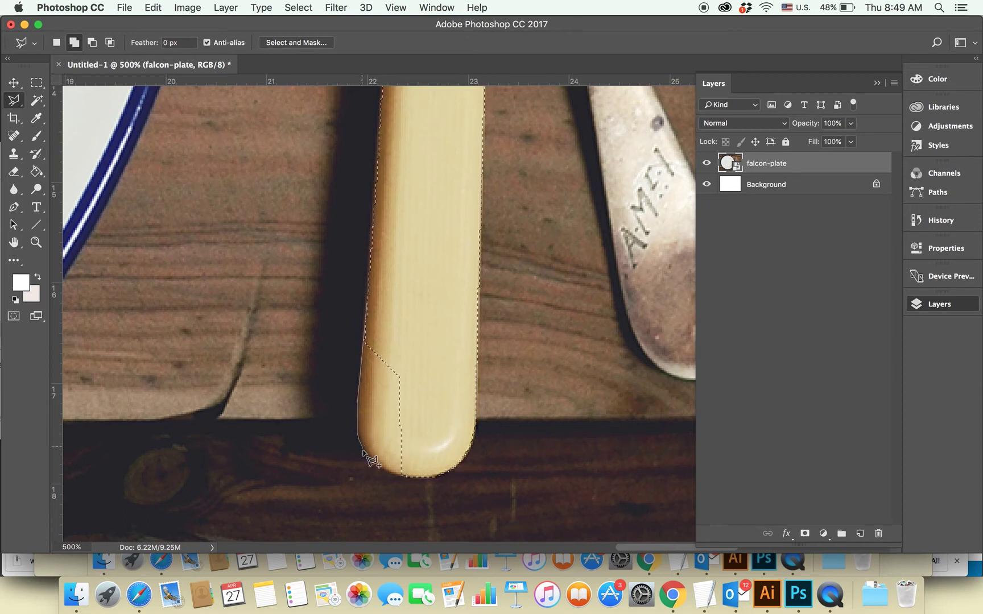
click(374, 462)
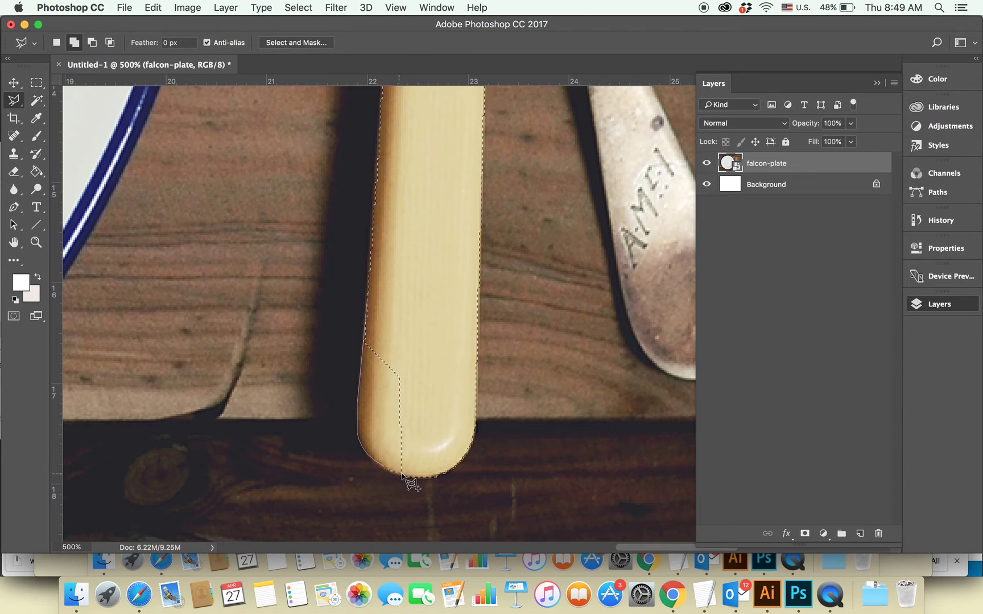
click(419, 393)
click(418, 333)
click(373, 316)
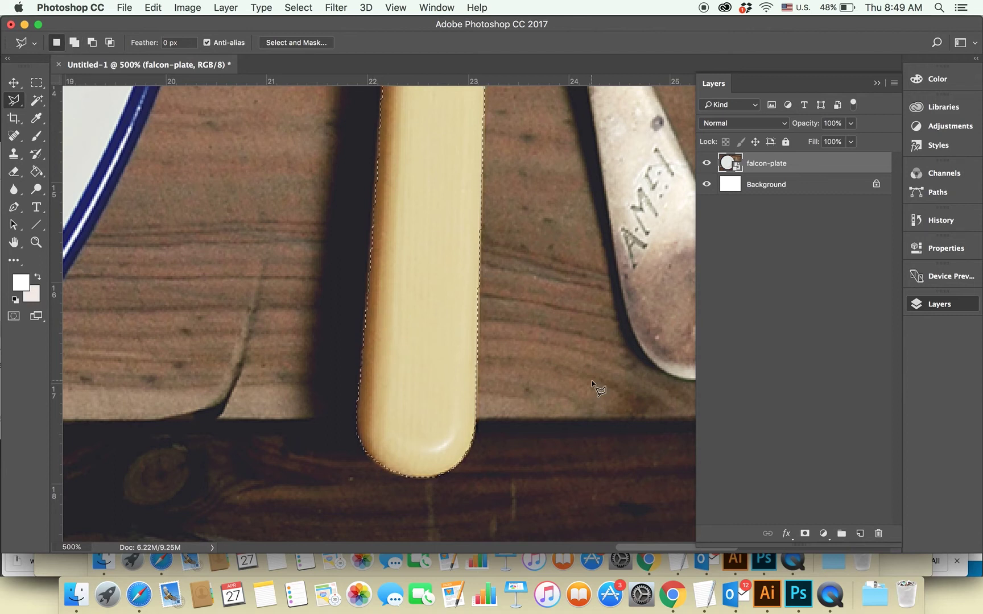
key(super+minus)
key(super+minus)
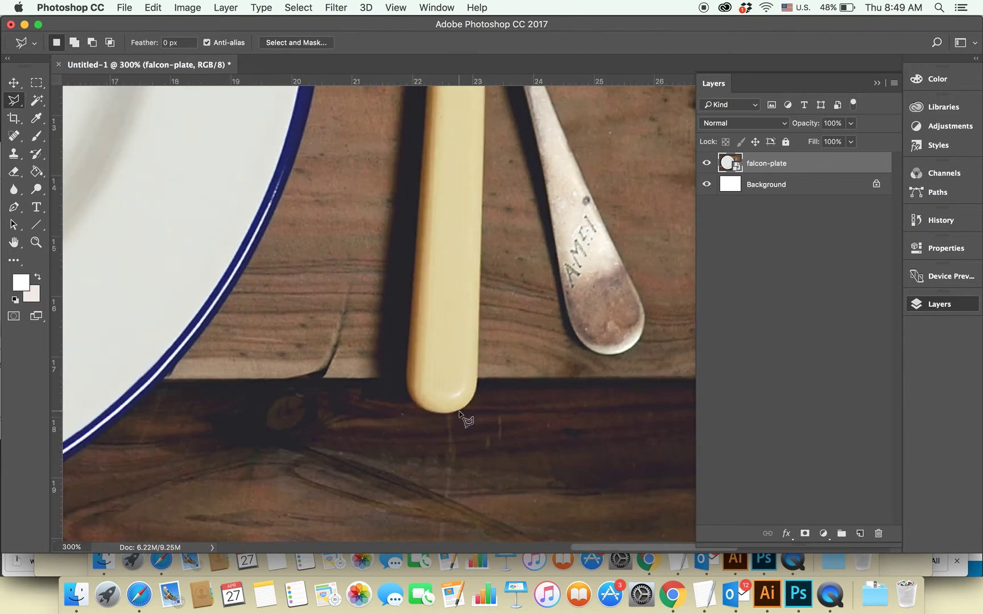
Step: Create an empty Layer 1 above falcon-plate, keeping the knife-handle selection active
scroll(505, 417, up, 5)
scroll(505, 417, right, 3)
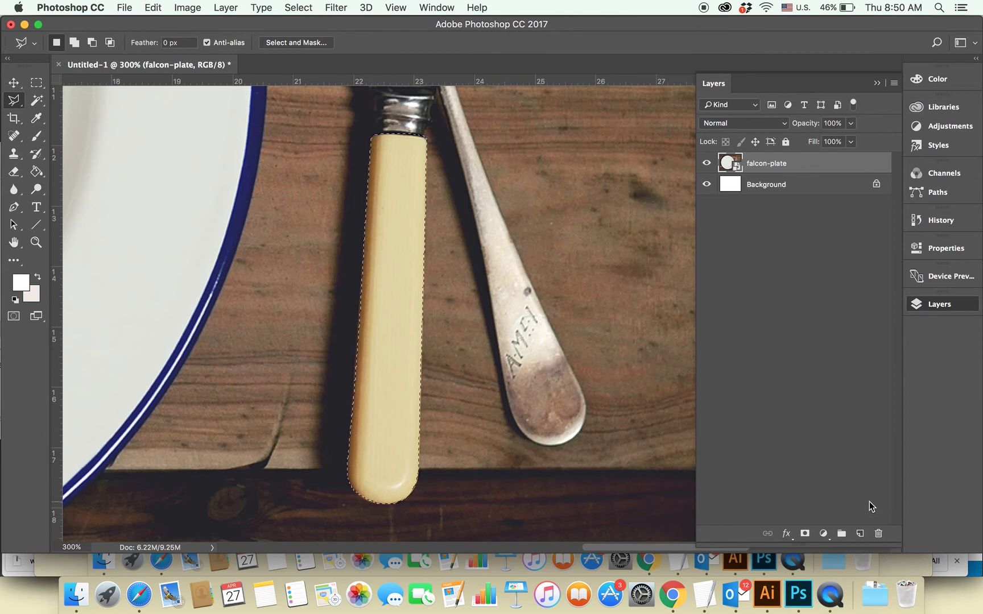
click(861, 535)
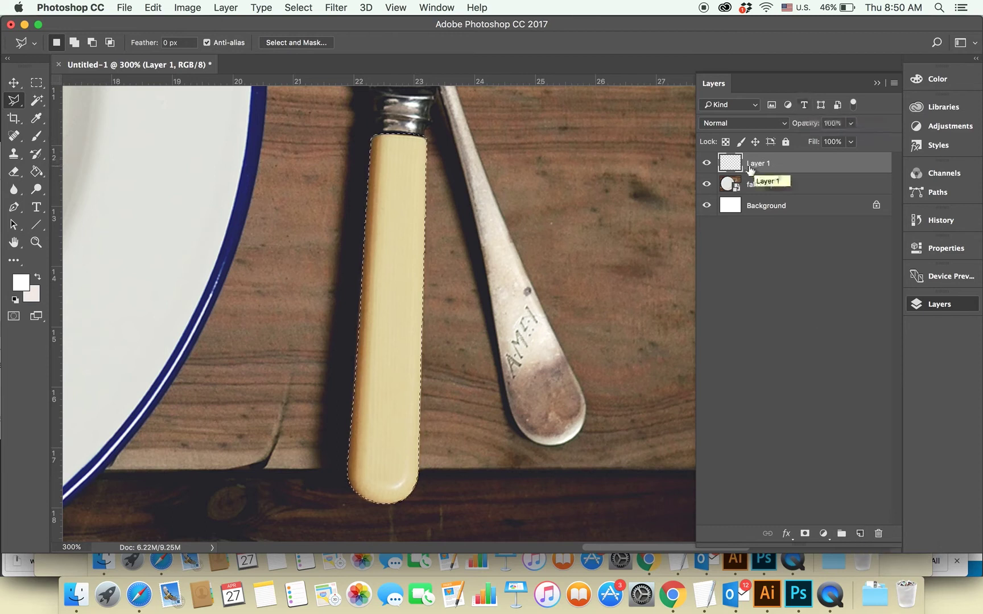
Step: Choose the Paint Bucket Tool from the gradient/fill tool group
click(39, 170)
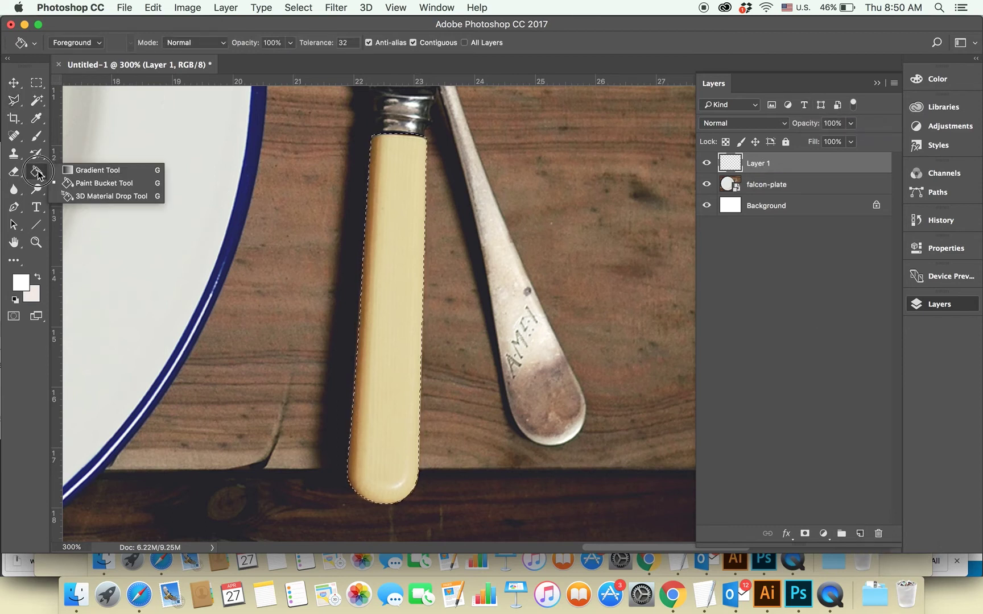
click(91, 171)
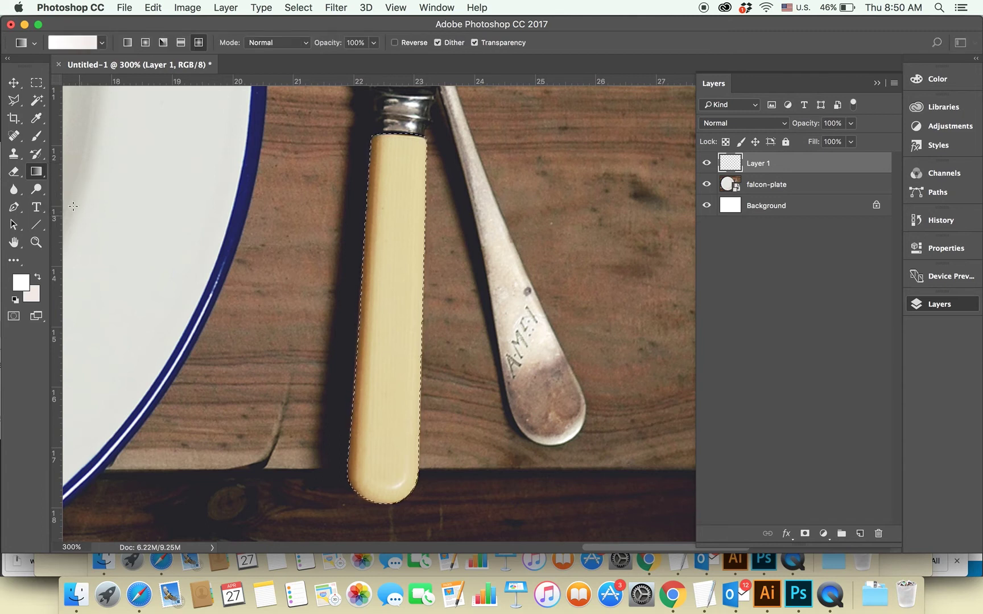
click(41, 174)
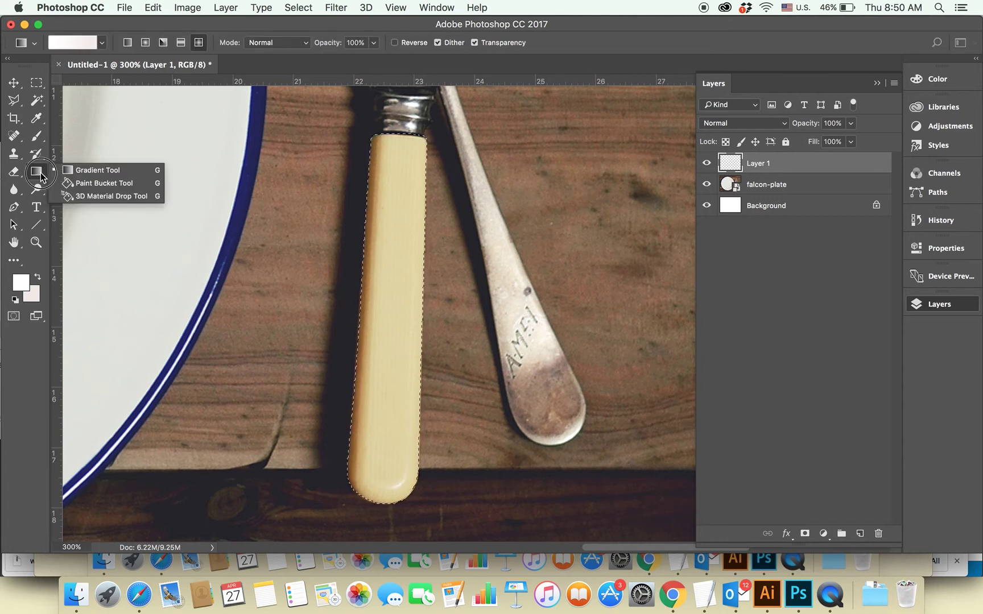
click(133, 184)
click(20, 283)
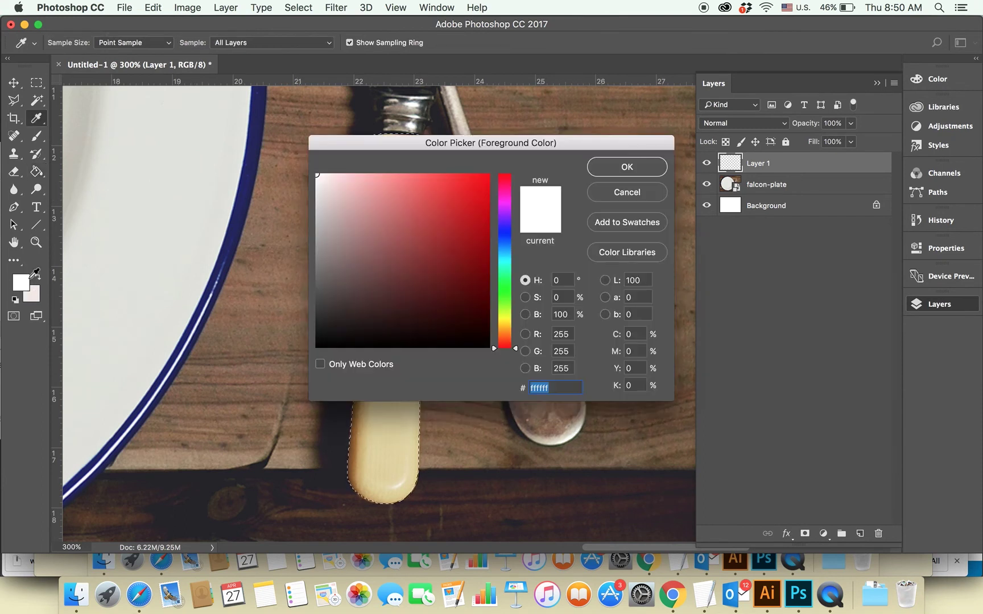
Step: Pick bright blue 36a1c9 in the Color Picker and confirm it as the foreground colour
drag(504, 251, 504, 258)
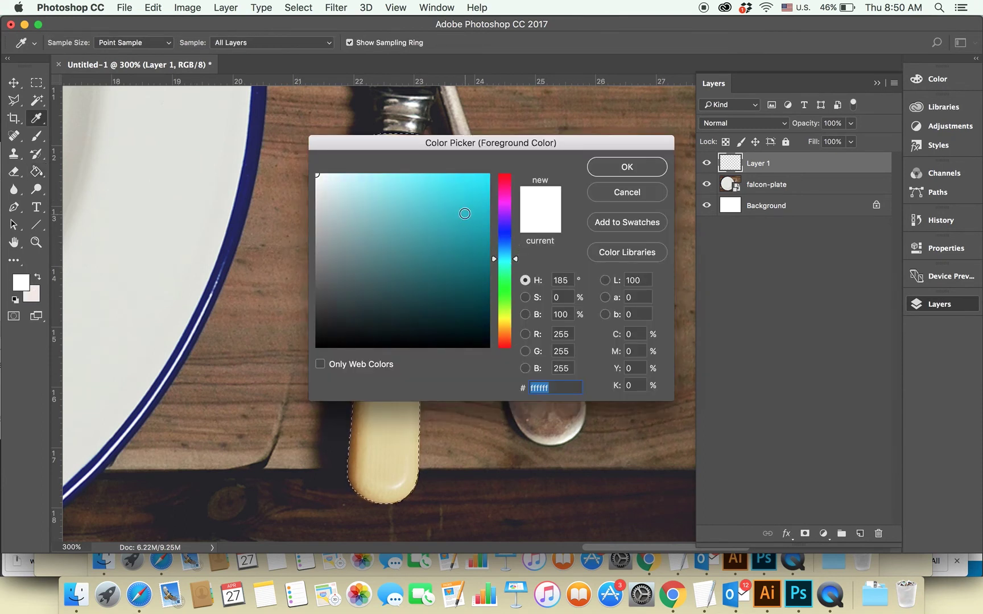
click(474, 239)
drag(511, 258, 507, 253)
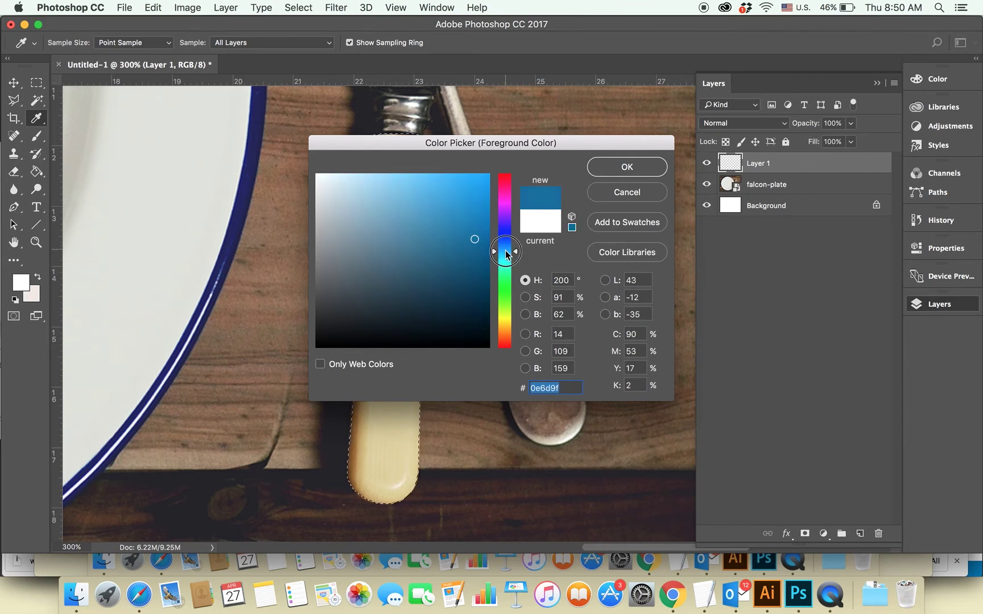
click(443, 211)
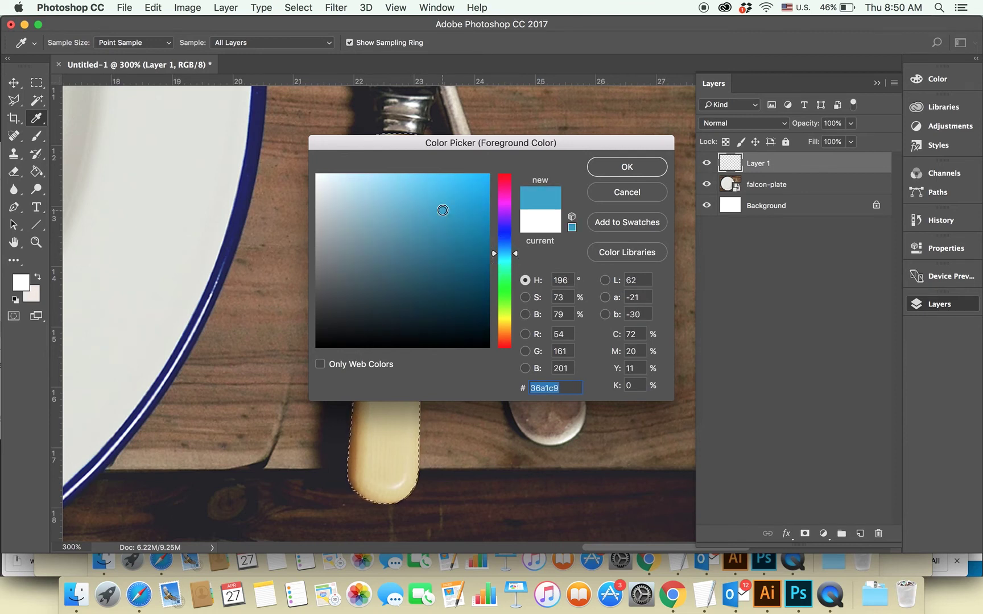
click(627, 167)
key(g)
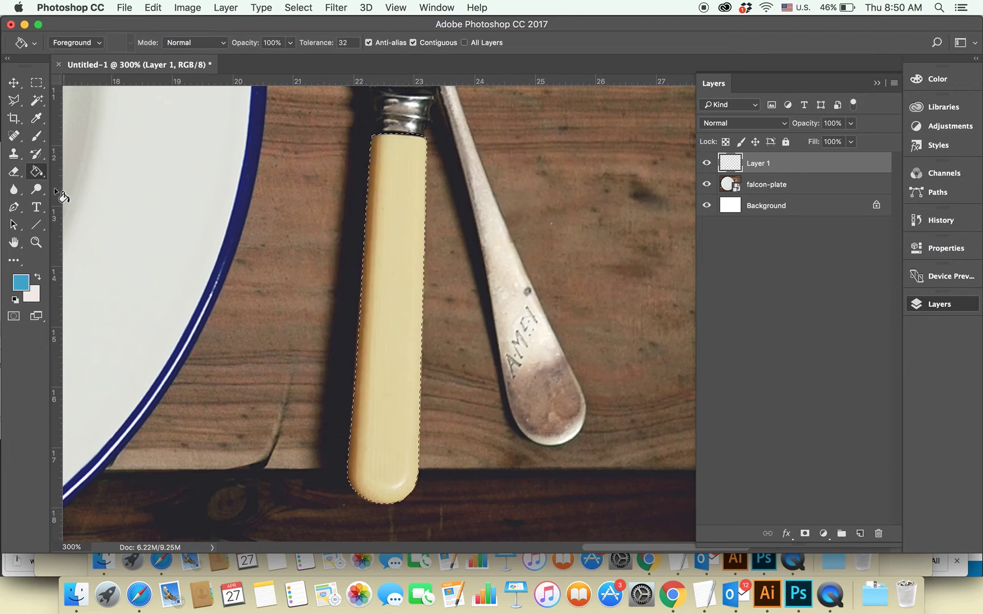
Step: Flood-fill the knife-handle selection on Layer 1 with blue, then switch to the Move Tool
click(387, 232)
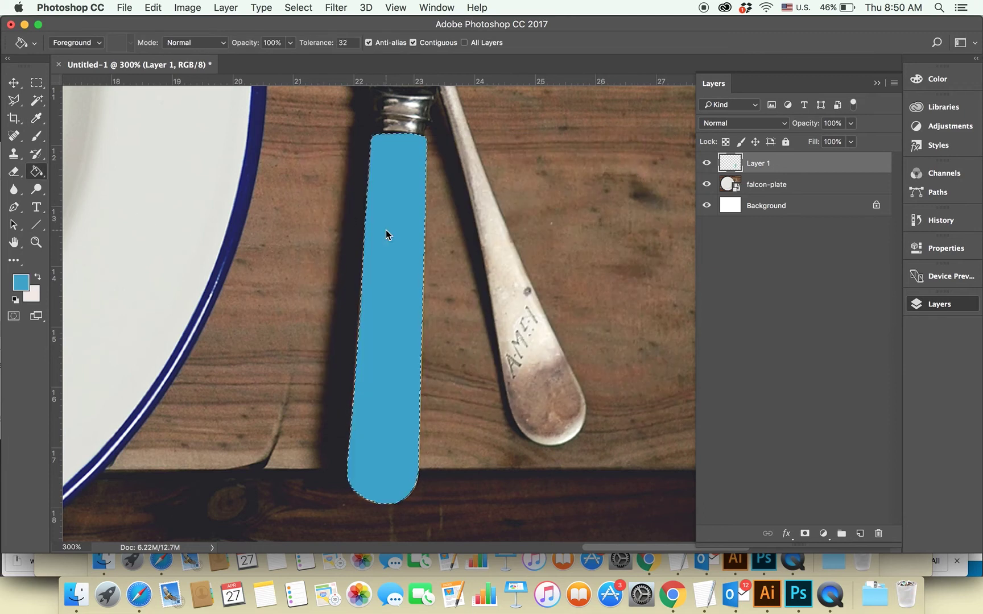
click(13, 85)
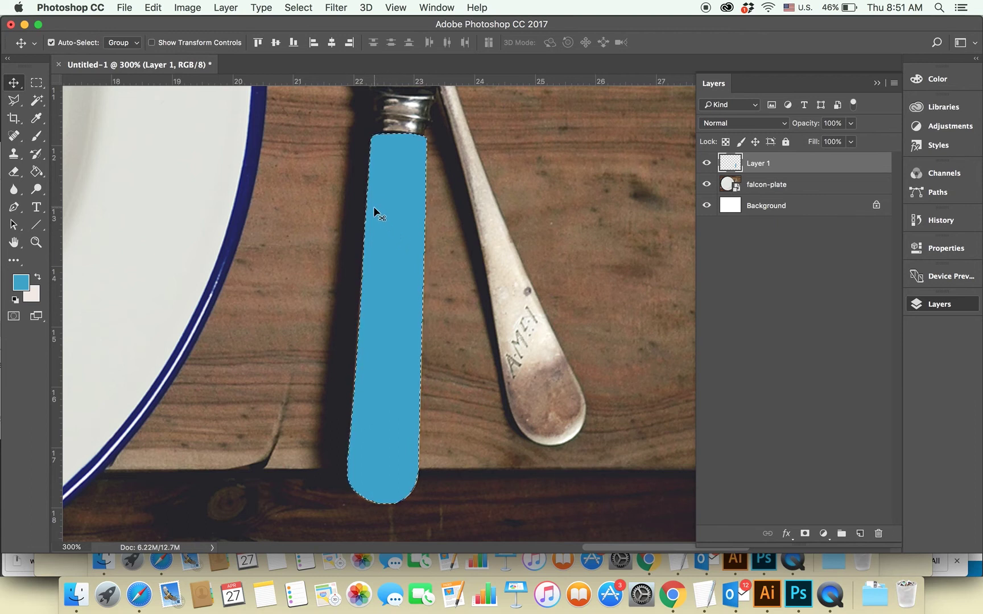
click(298, 8)
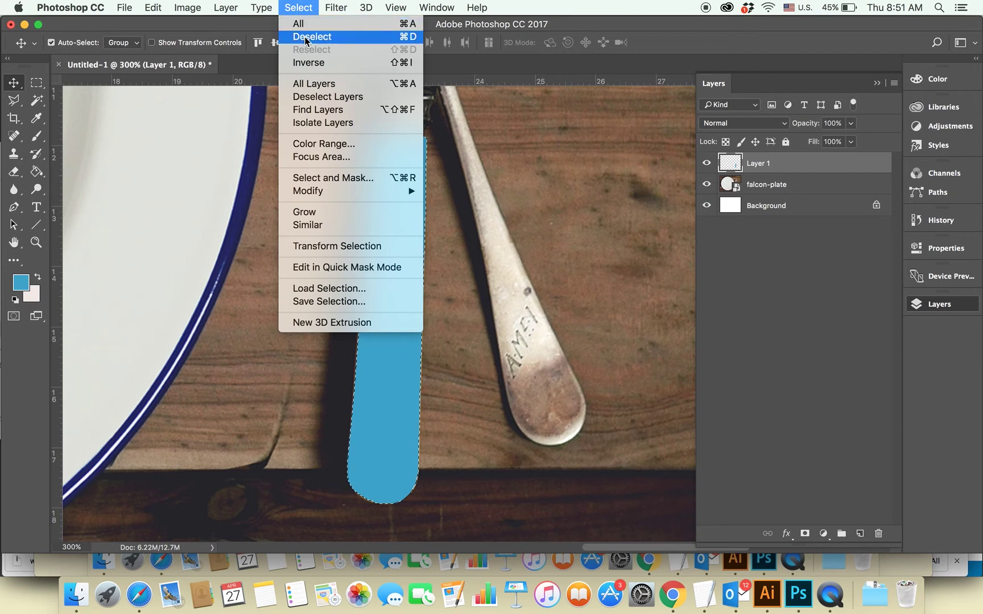
Step: Deselect the marching-ants outline around the blue knife handle
click(402, 36)
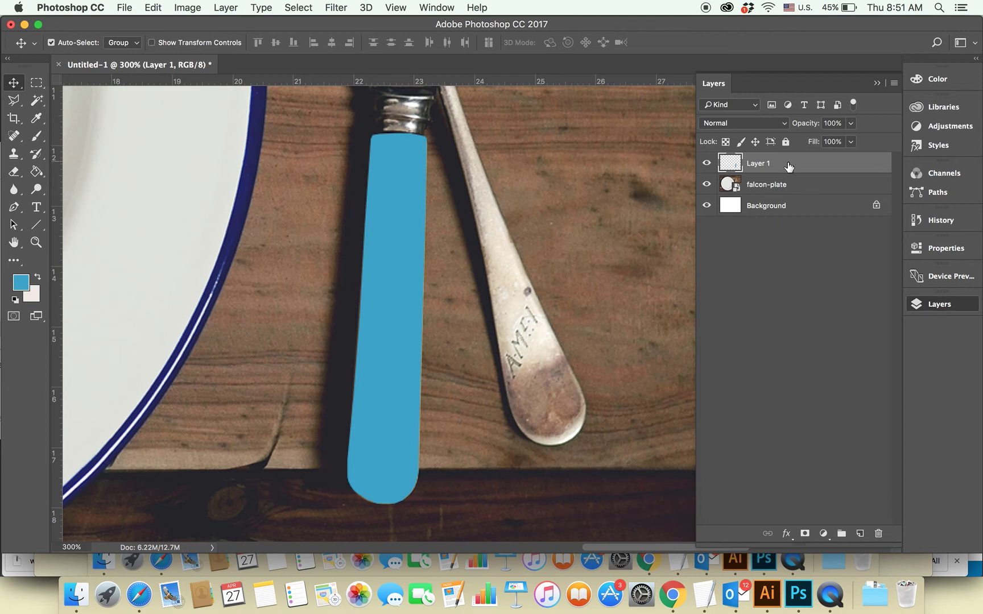
Step: Rename Layer 1 to 'Knife Handle', leaving its blend mode at Normal
double_click(765, 165)
text(Knife Handle)
key(Return)
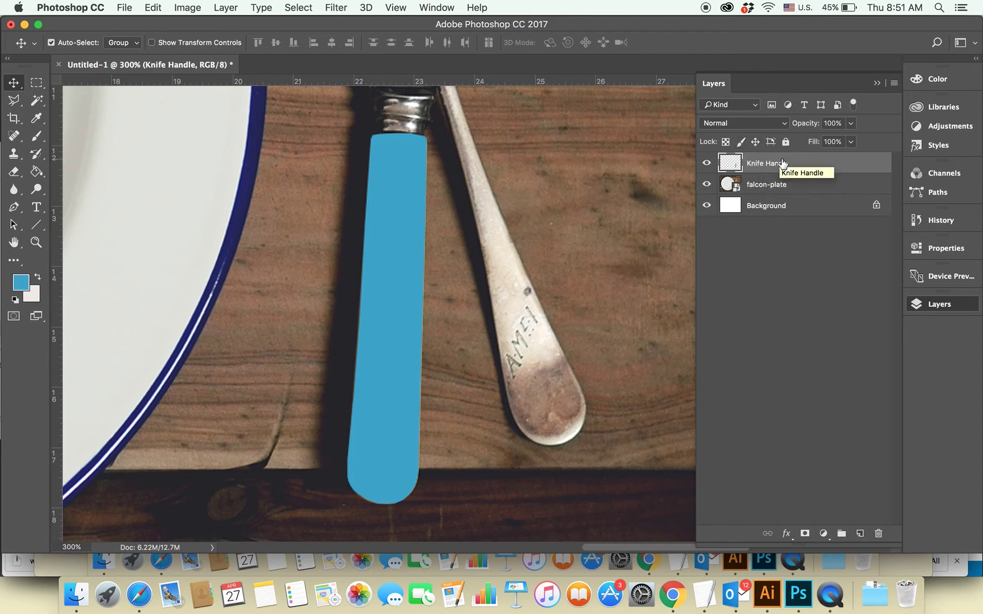
click(767, 123)
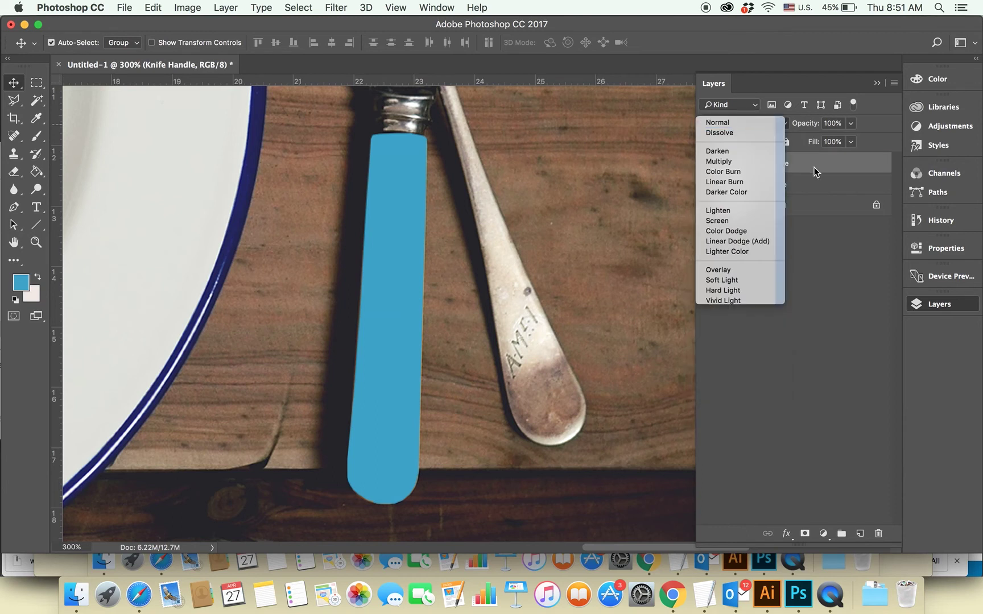
click(813, 167)
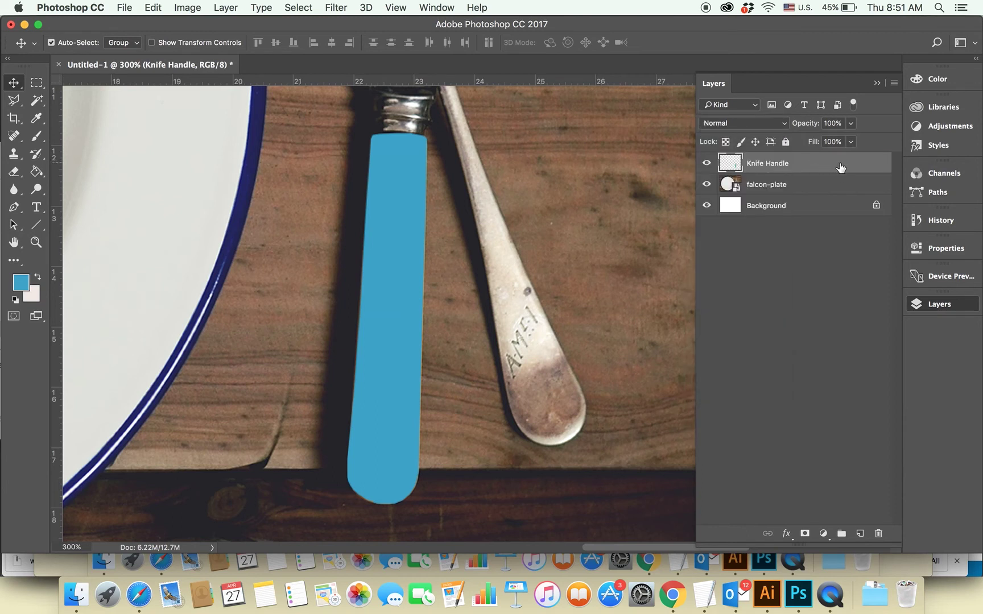
Step: Try the Darken, Darker Color, Hard Mix and Exclusion blend modes on the Knife Handle layer
click(769, 124)
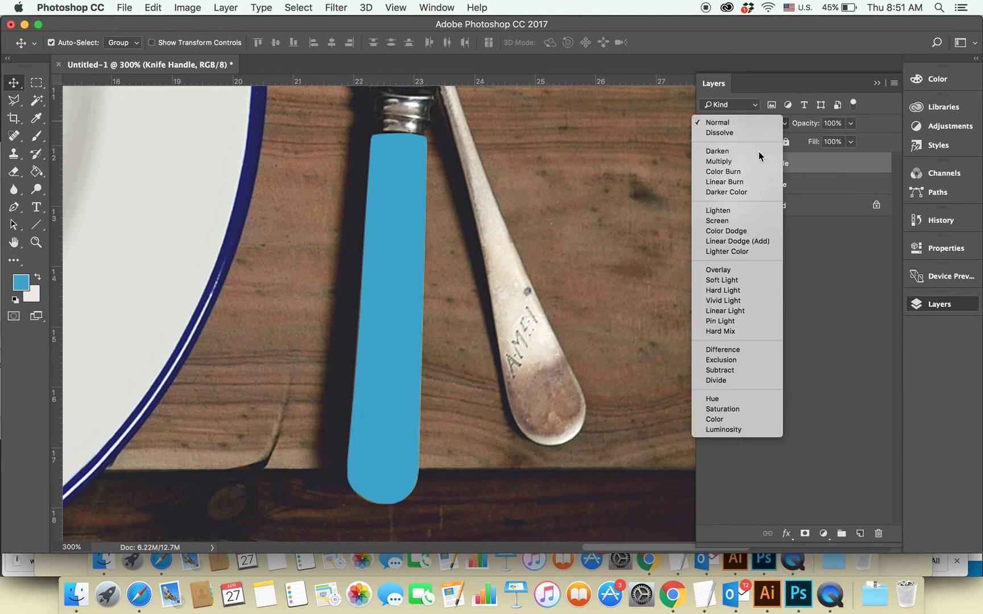
click(758, 152)
click(751, 123)
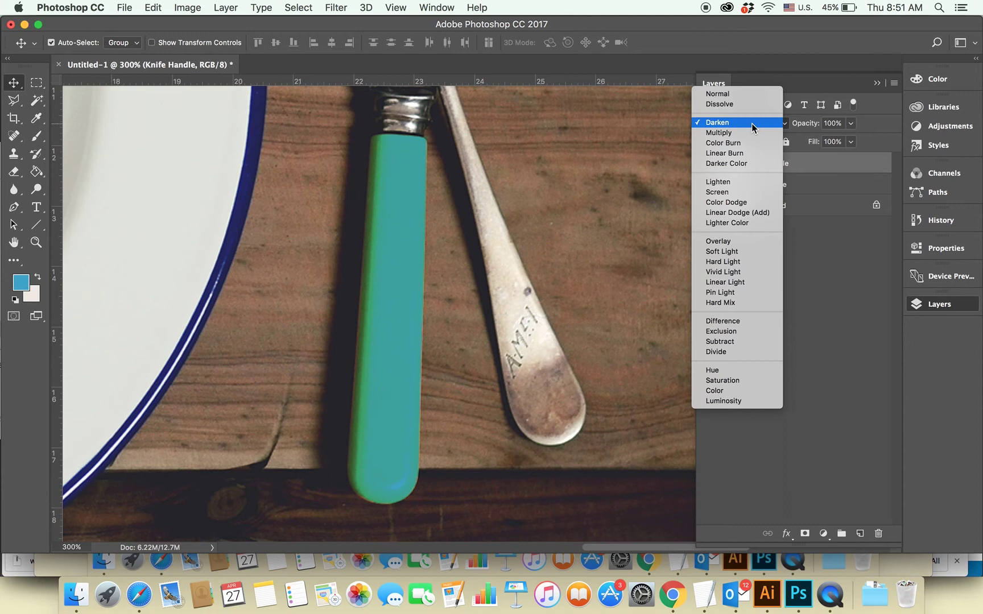
click(750, 165)
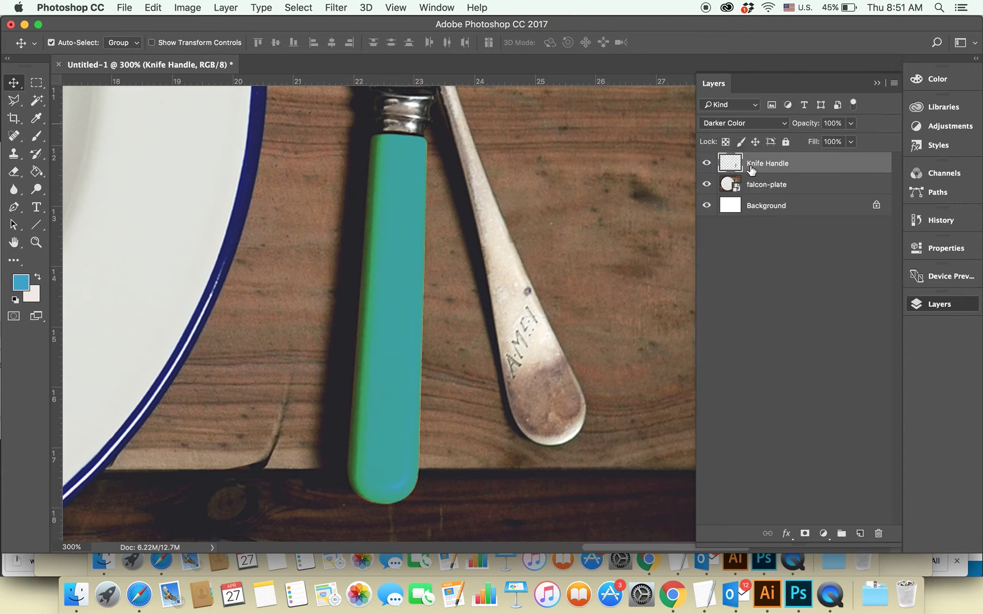
click(742, 123)
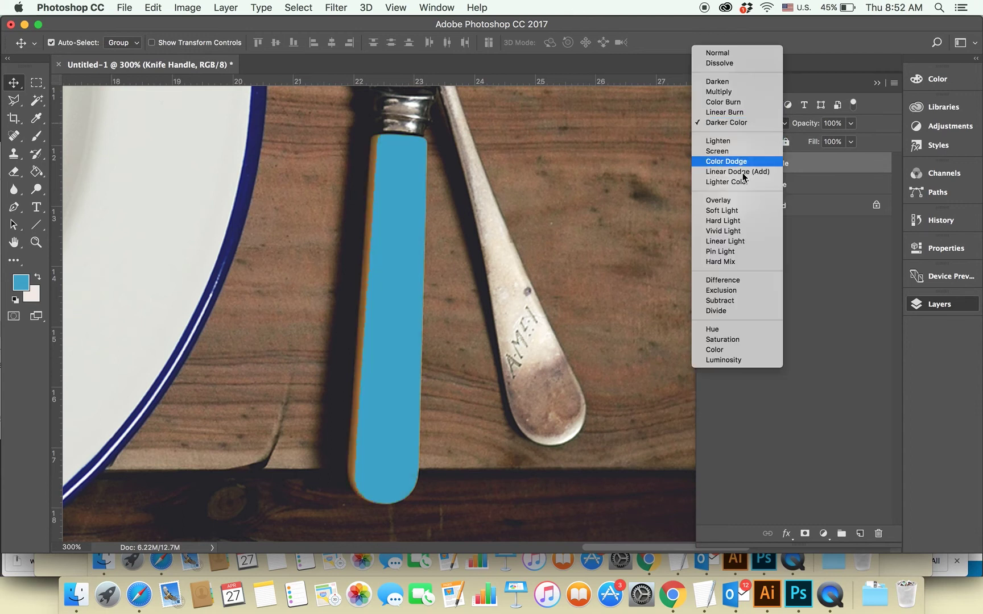
click(743, 260)
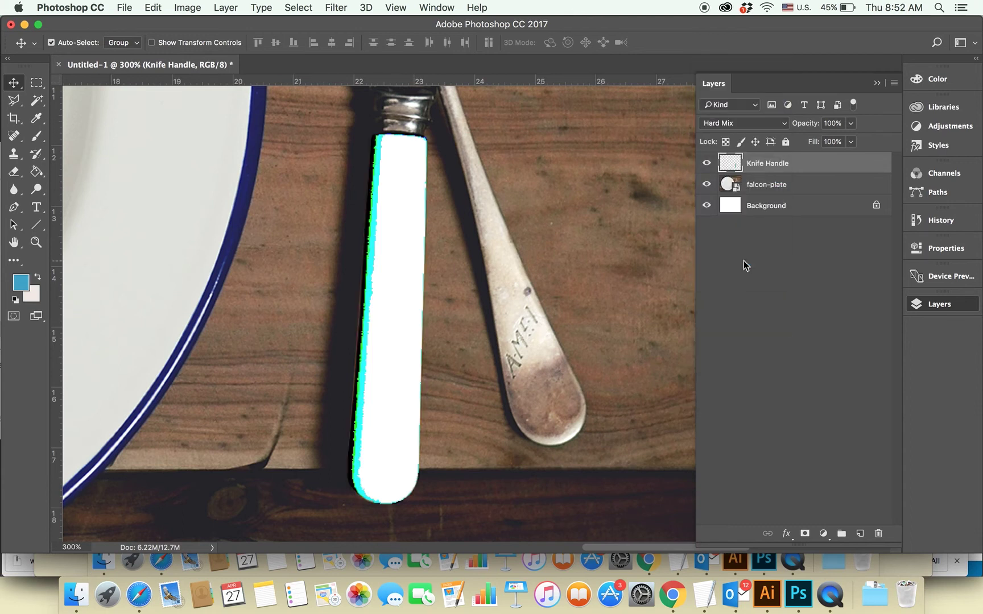
click(739, 123)
click(733, 151)
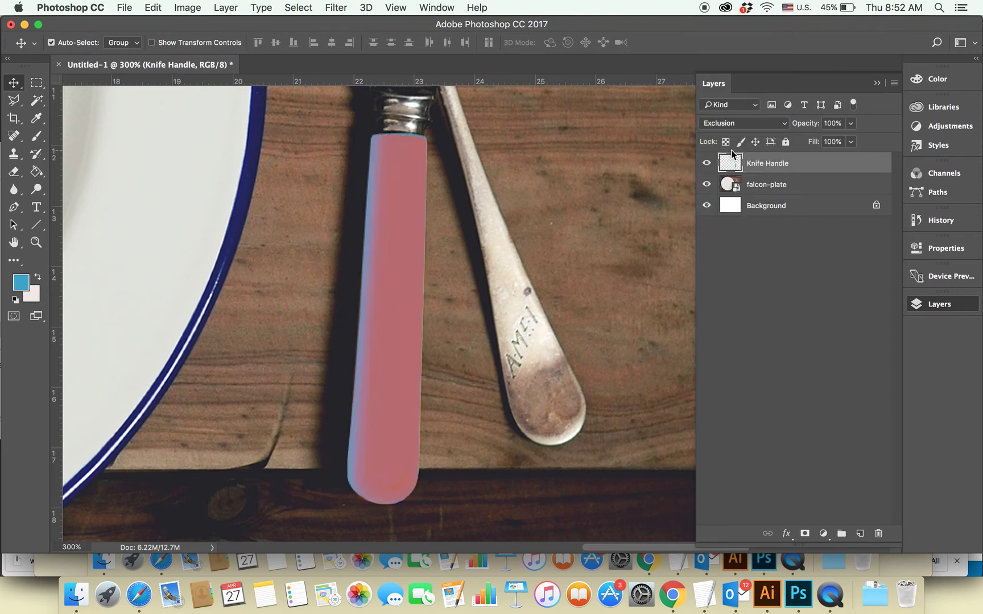
Step: Try Hard Light and Lighten, then settle on the Color blend mode
click(734, 121)
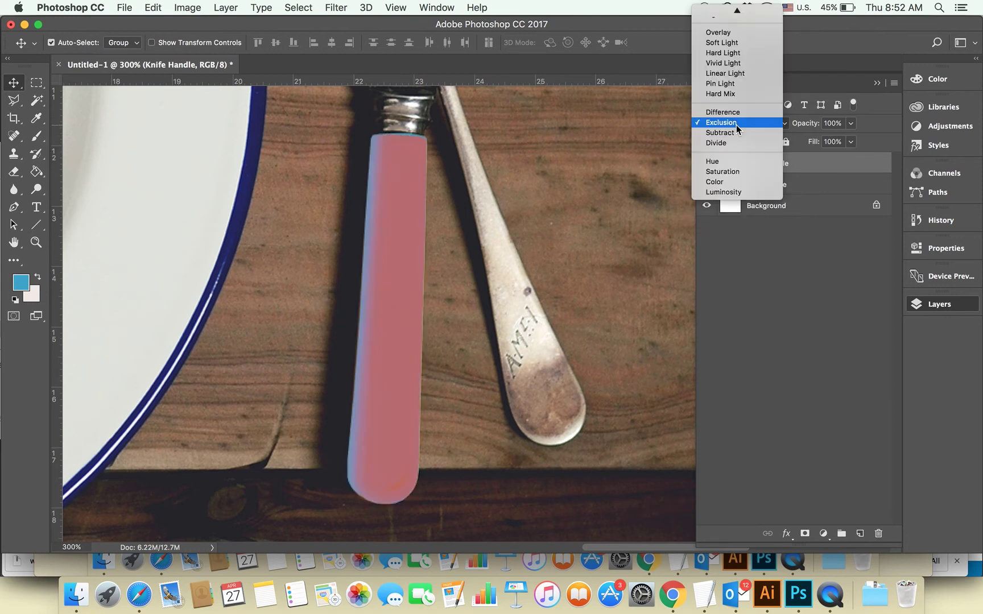
click(723, 53)
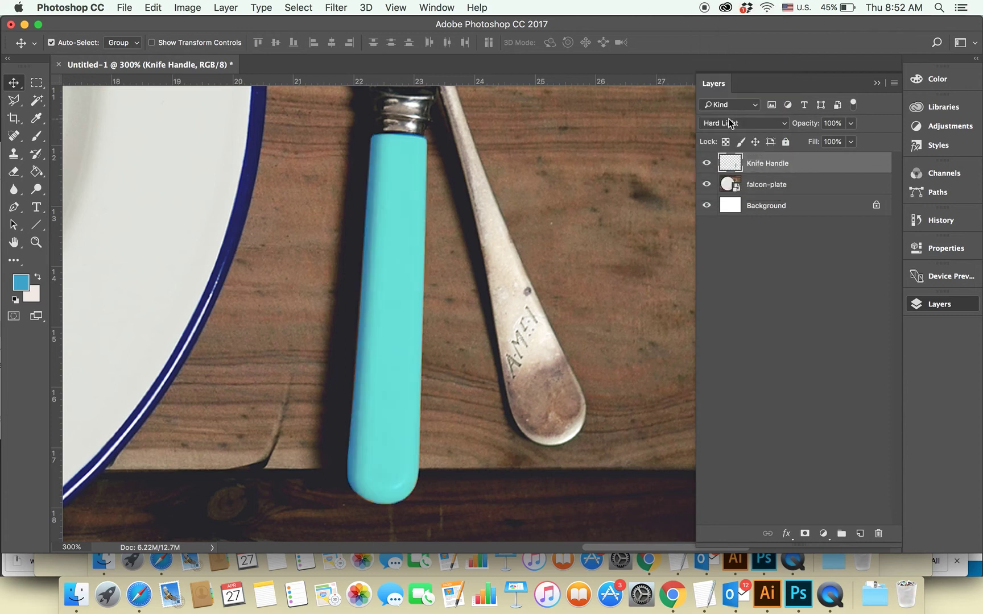
click(730, 123)
click(717, 43)
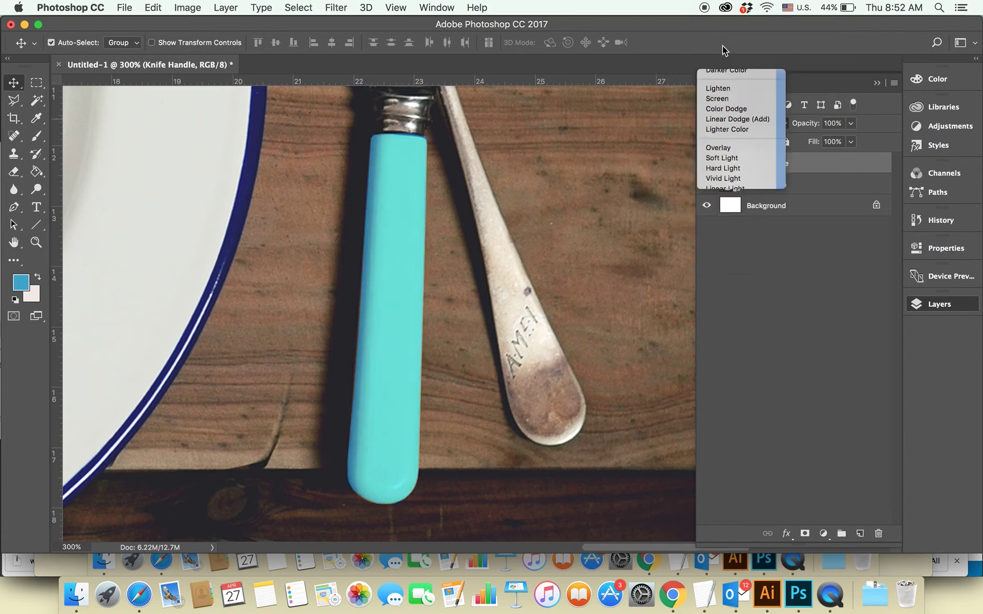
click(740, 123)
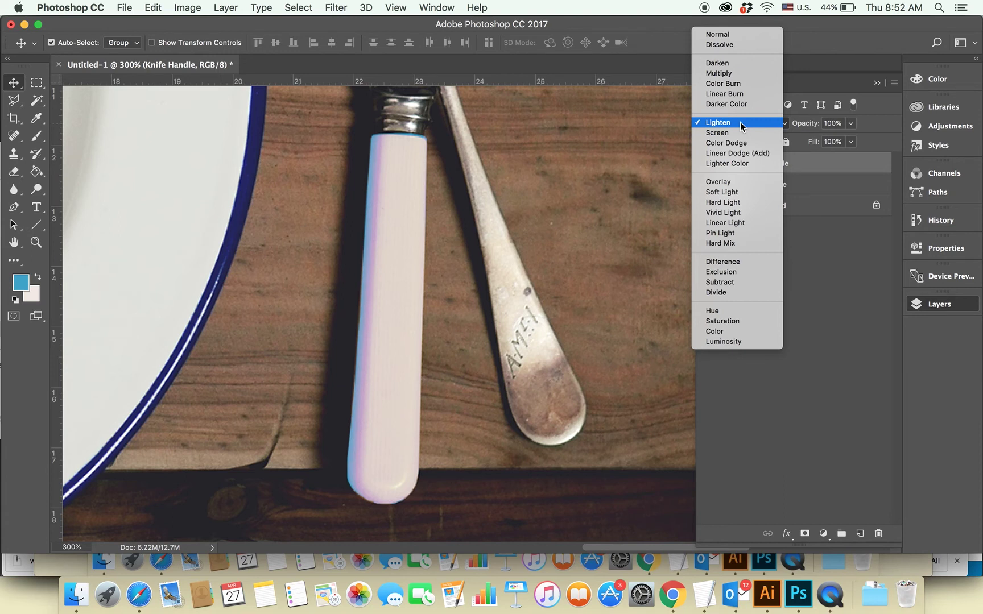
click(737, 331)
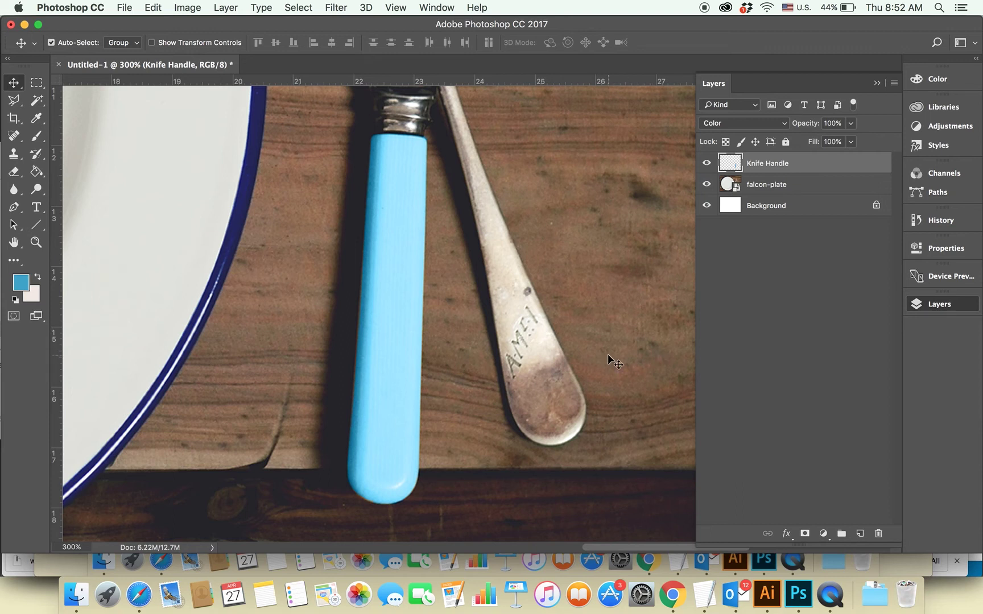
scroll(594, 356, right, 5)
scroll(593, 356, down, 2)
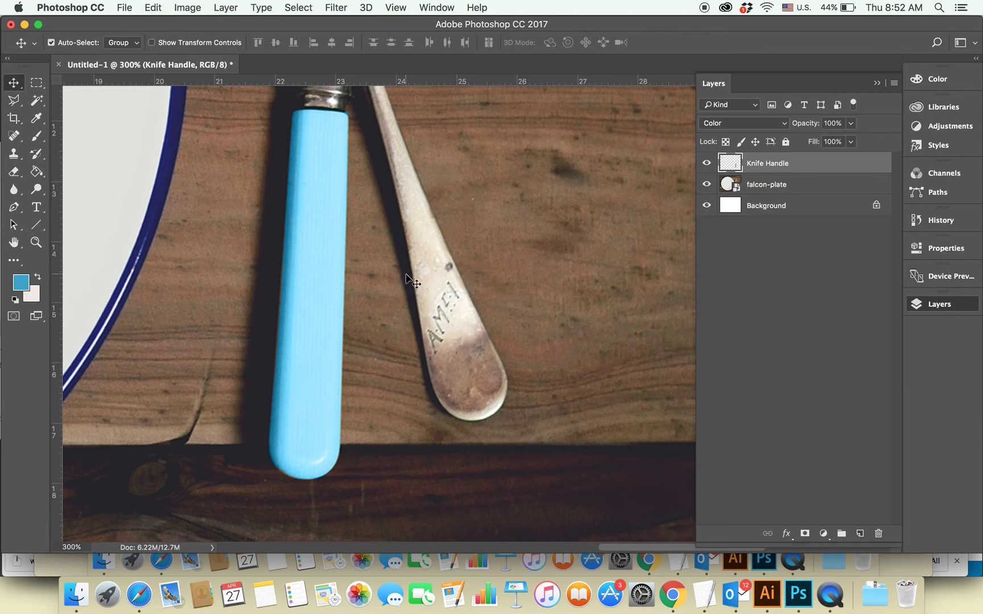
Step: Zoom to 500% on the spoon's engraving and select the Clone Stamp Tool
key(ctrl+plus)
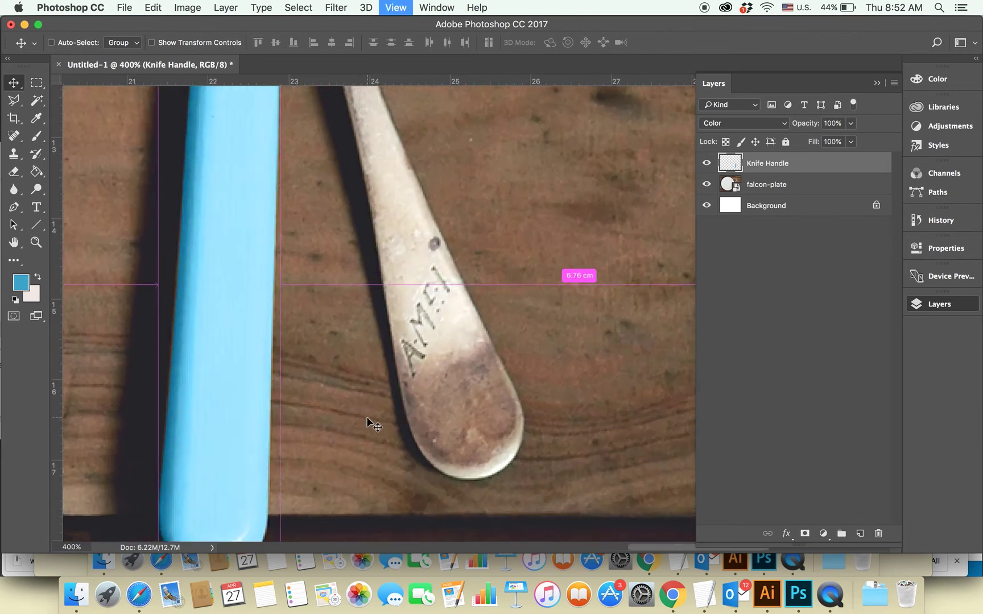
key(ctrl+plus)
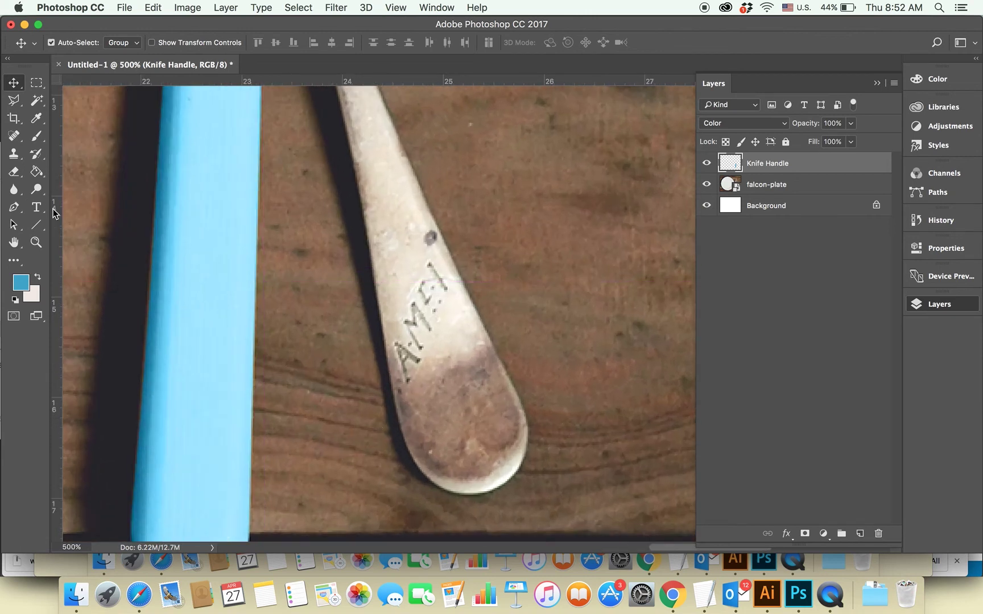
click(15, 162)
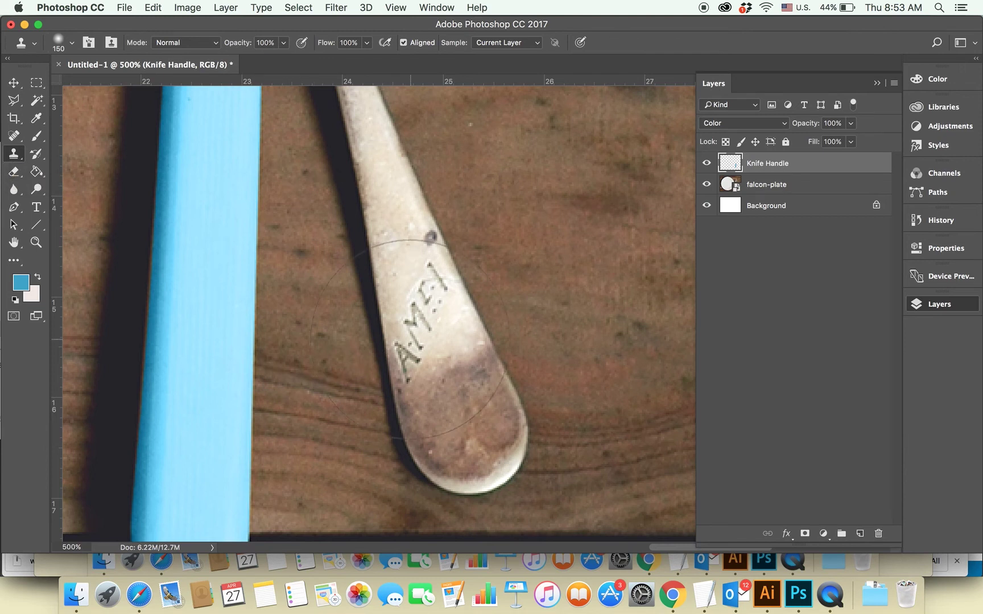
Step: Adjust the clone brush size with the bracket keys and paint a patch over the engraving
key(bracketleft)
key(bracketleft)
key(bracketleft)
key(bracketleft)
key(bracketleft)
key(bracketleft)
key(bracketleft)
key(bracketleft)
key(bracketleft)
key(bracketleft)
drag(445, 291, 433, 301)
key(bracketleft)
key(bracketleft)
key(bracketleft)
key(bracketleft)
key(bracketleft)
key(bracketleft)
key(bracketleft)
key(bracketright)
key(bracketright)
key(bracketright)
key(bracketright)
key(bracketright)
key(bracketright)
key(bracketright)
key(bracketright)
key(bracketright)
key(bracketright)
key(bracketleft)
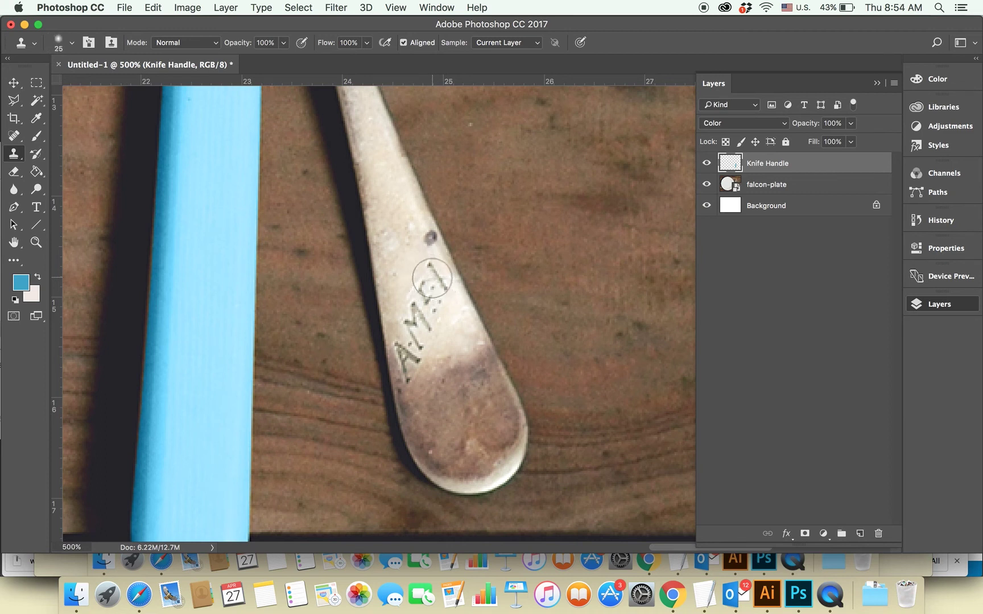
key(bracketright)
key(bracketright)
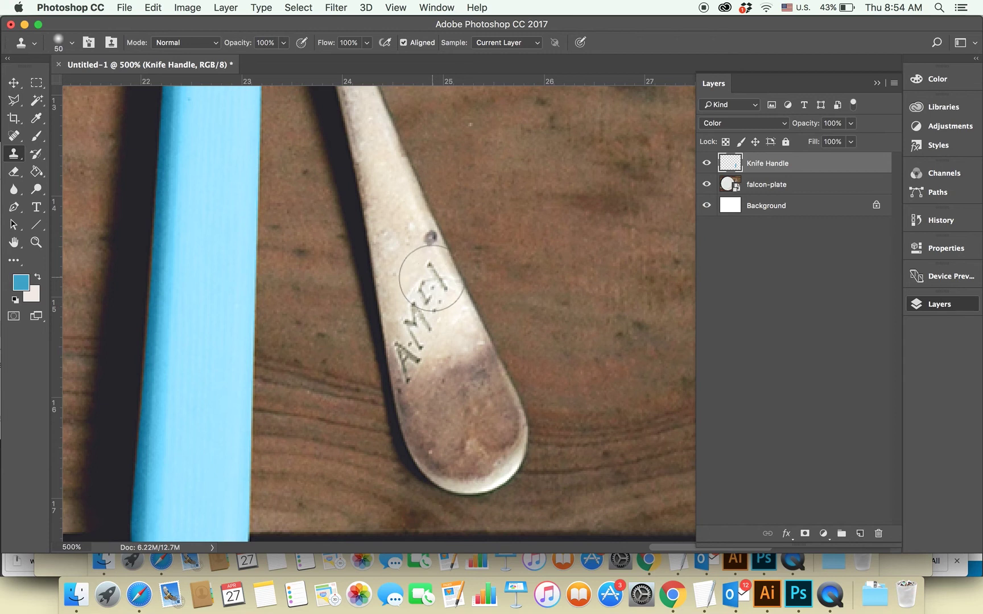
key(bracketleft)
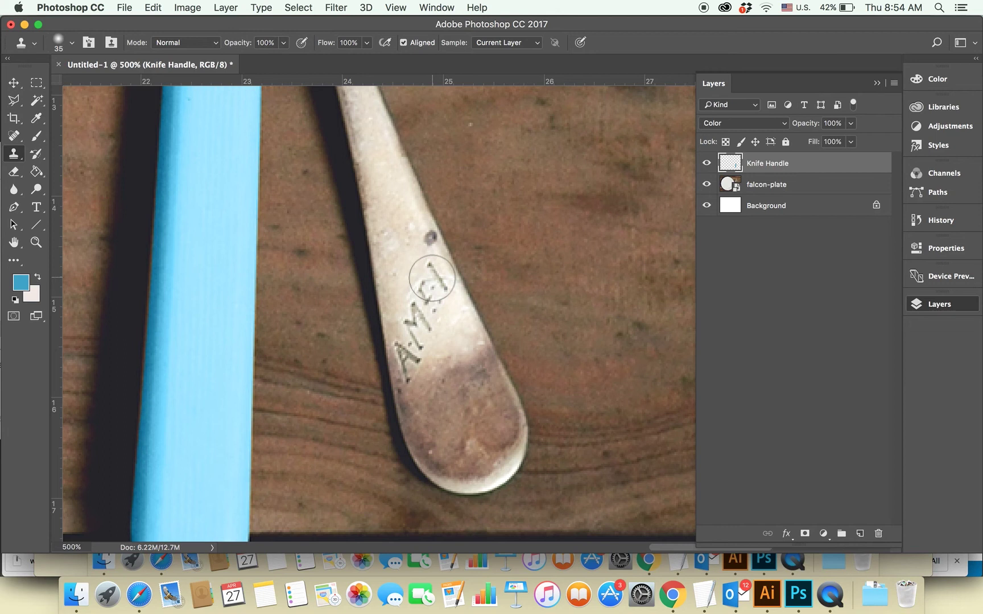
Step: Undo the clone patch and set the brush to 35 px with 0% hardness
key(super+z)
click(72, 44)
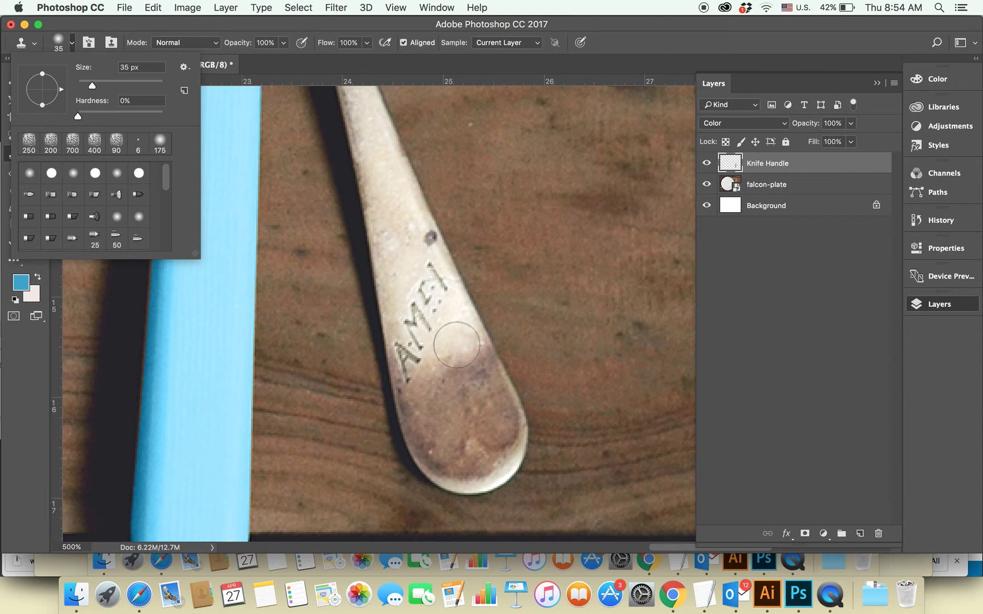
click(457, 344)
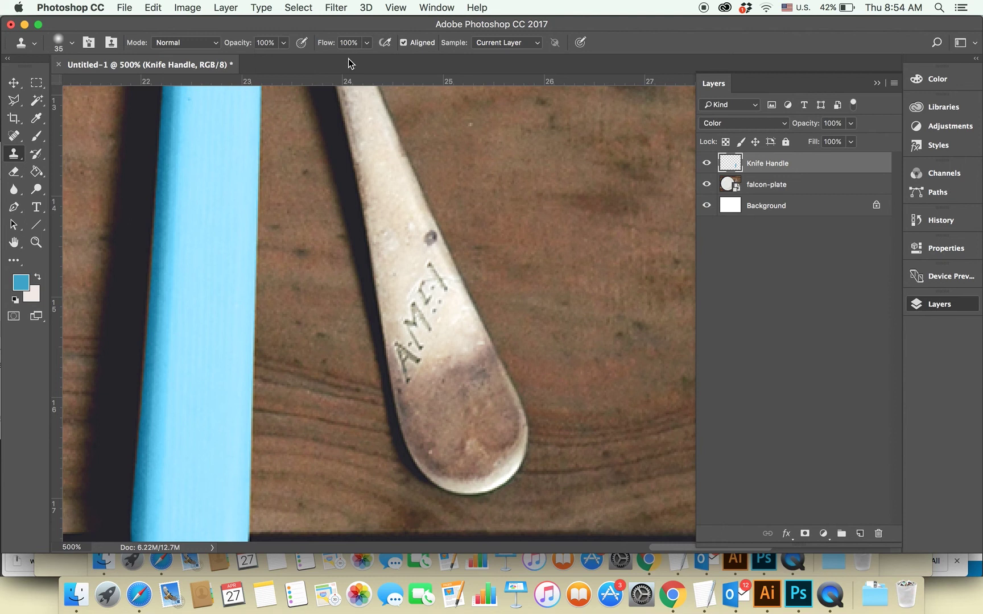
Step: Sample clean spoon metal as the clone source and select the falcon-plate layer
scroll(457, 364, up, 1)
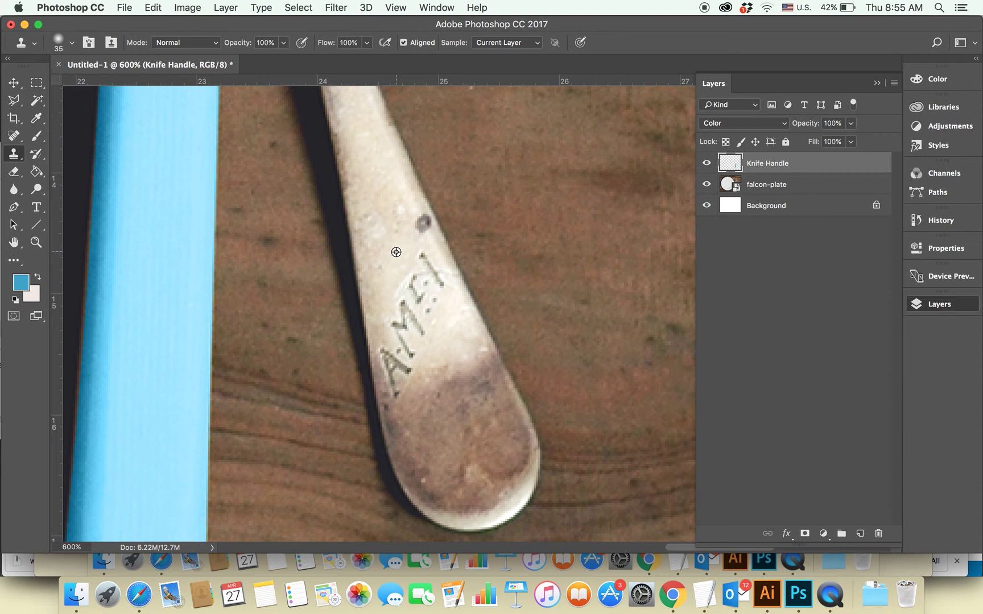
alt+click(396, 252)
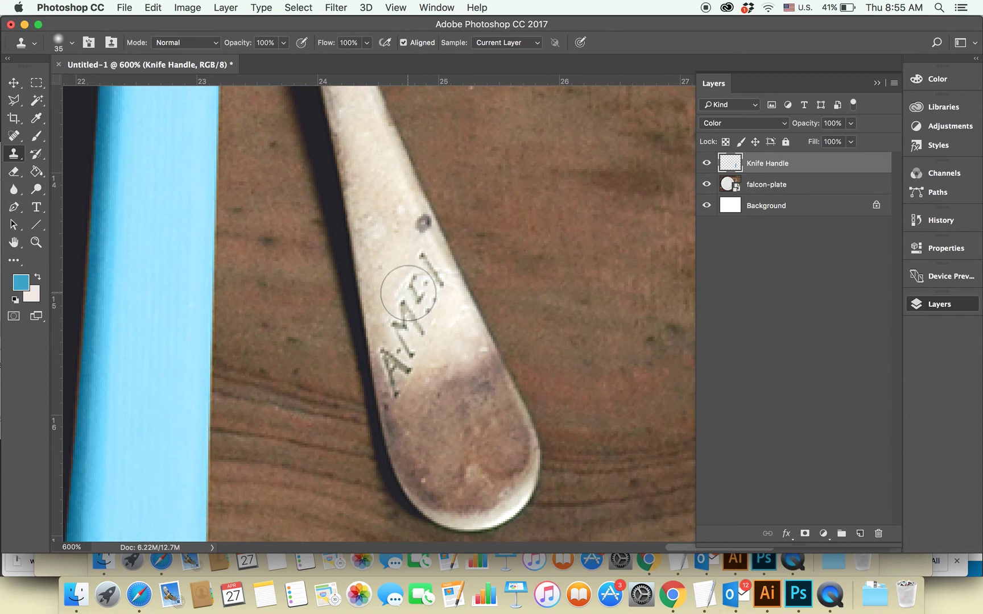
click(781, 188)
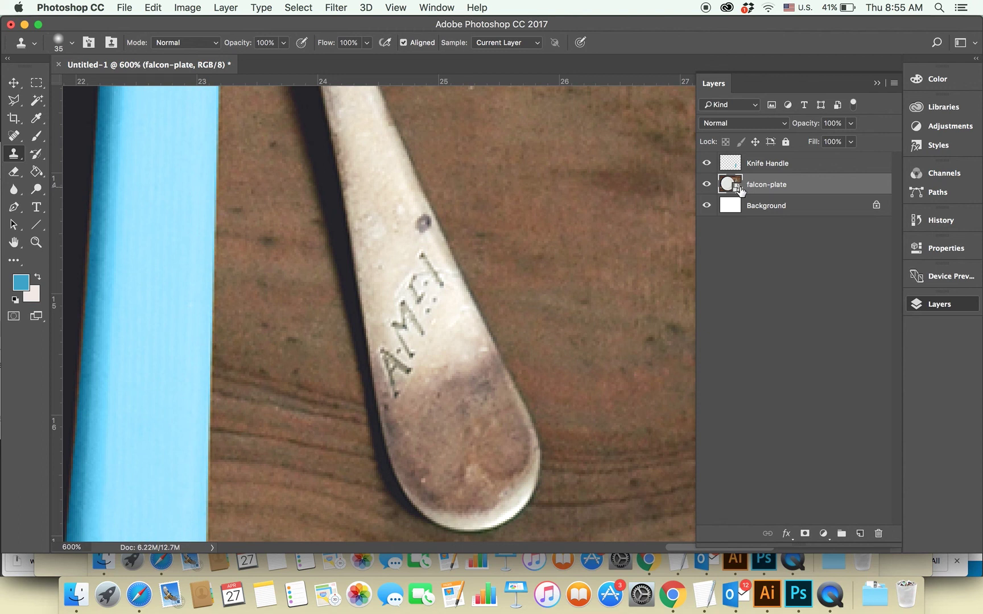
Step: Rasterize the falcon-plate smart object layer from its layer context menu
right_click(814, 184)
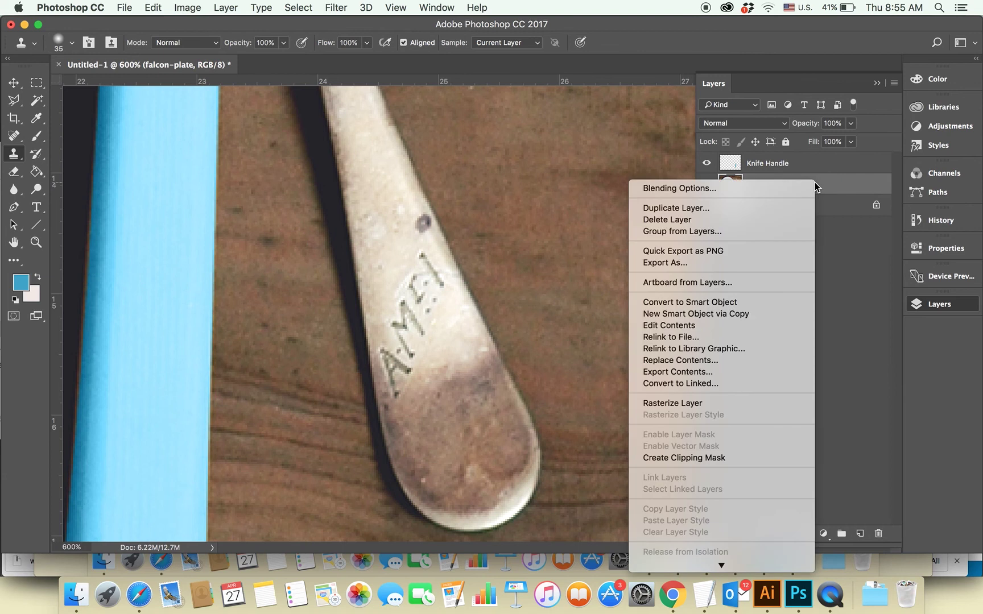
click(757, 402)
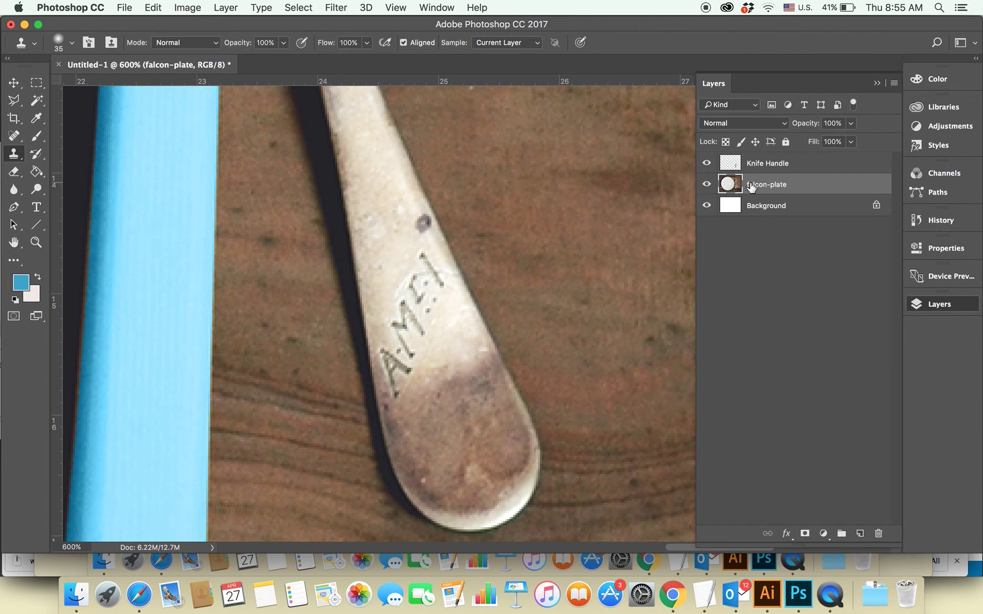
right_click(809, 188)
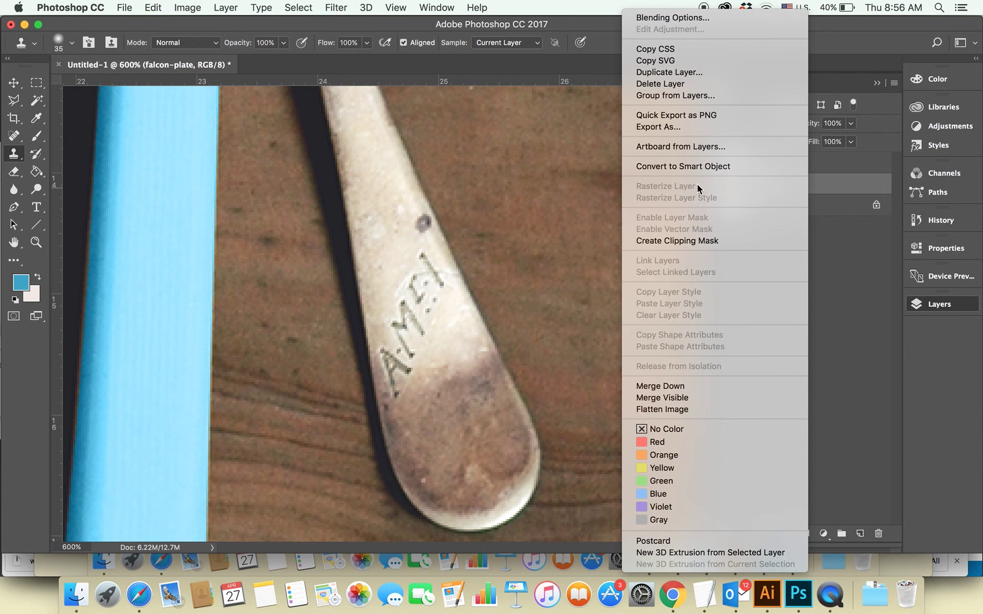
key(Escape)
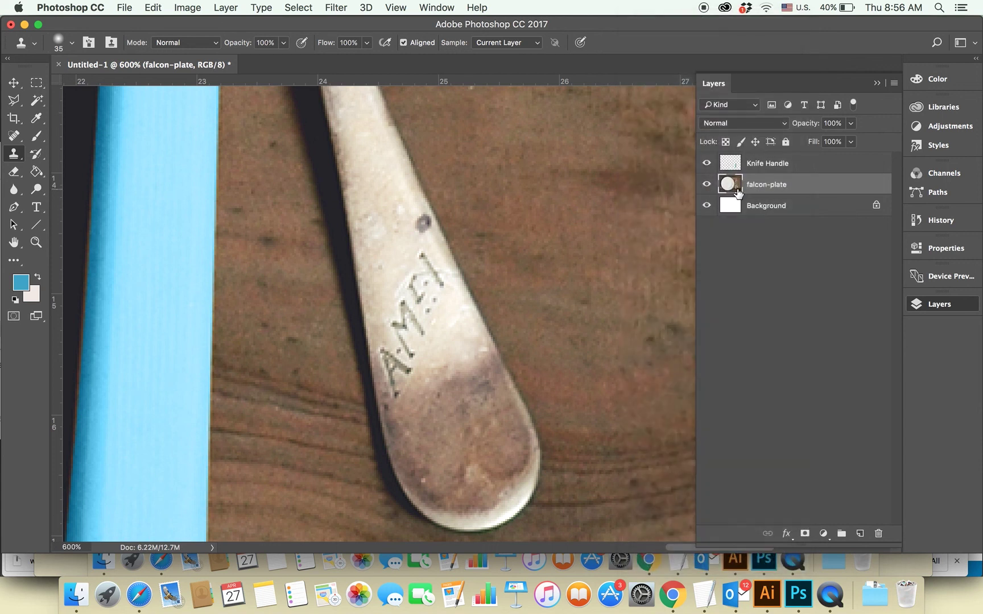
Step: Sample clean metal and clone over the last letter and a dark mark, undoing smudged strokes
alt+click(390, 258)
drag(405, 270, 409, 274)
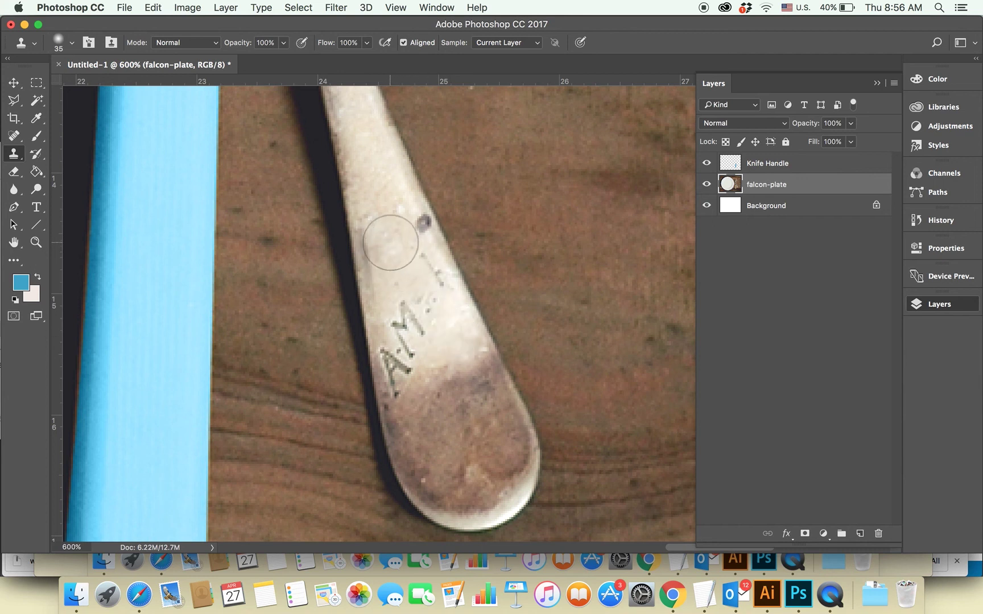
alt+click(384, 197)
mouse_move(420, 254)
mouse_down()
mouse_move(427, 280)
mouse_move(386, 358)
mouse_up()
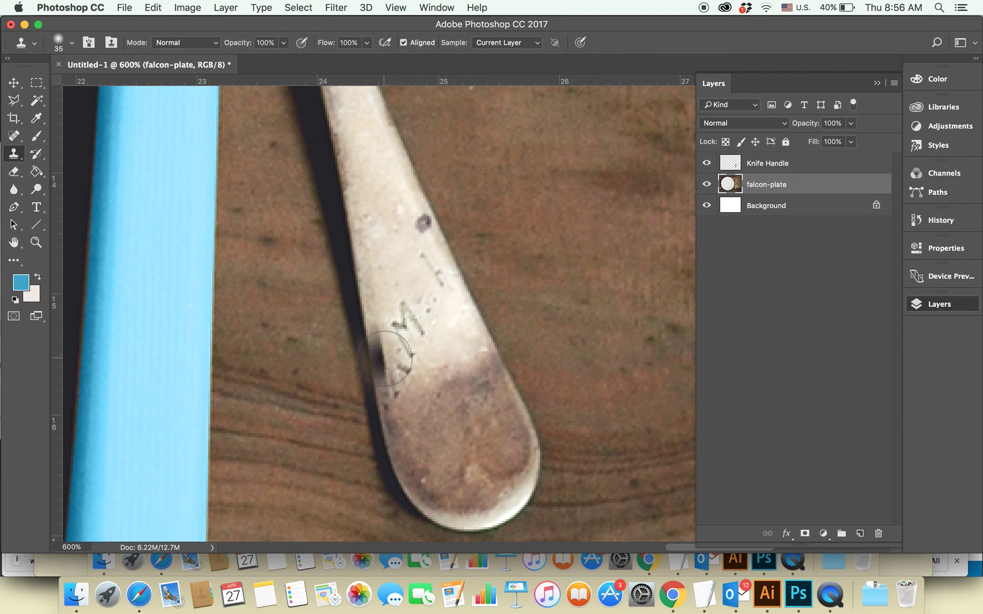
key(cmd+z)
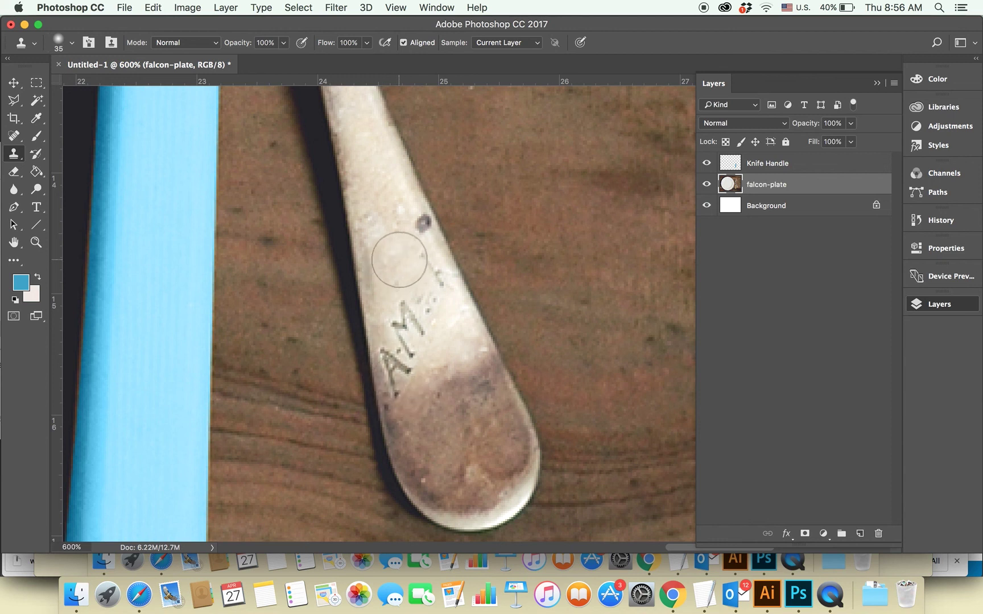
key(super+z)
key(super+alt+z)
key(super+alt+z)
key(super+alt+z)
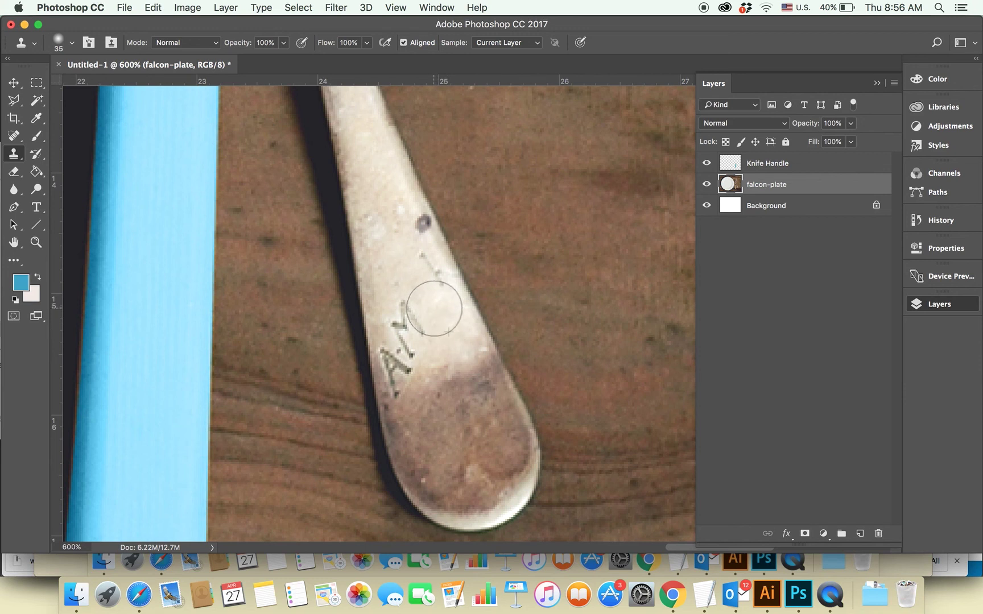
Step: Clone clean metal over the dark blotch, the AM letters and nearby specks
drag(469, 375, 479, 394)
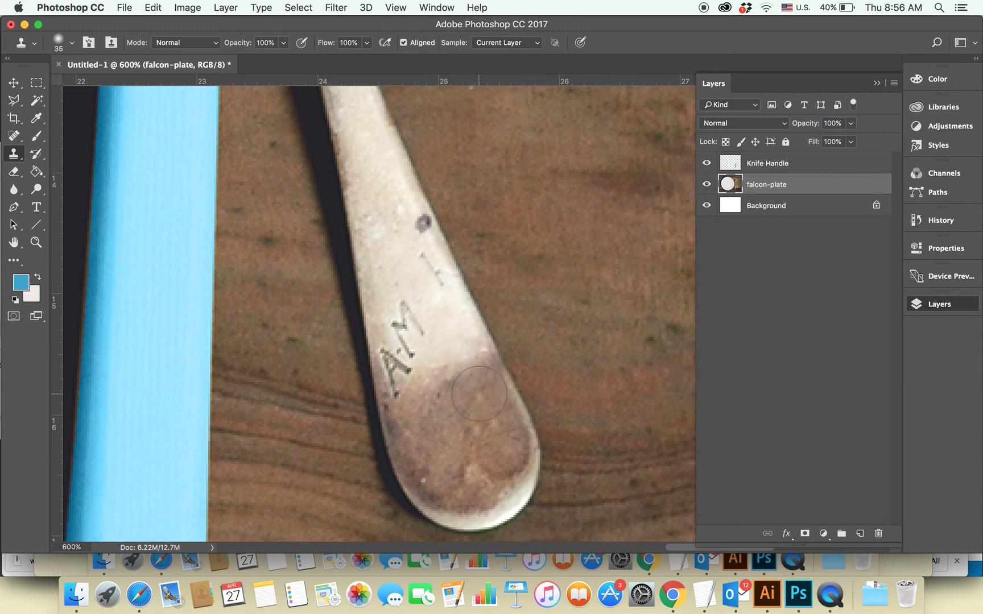
alt+click(426, 358)
drag(424, 356, 418, 343)
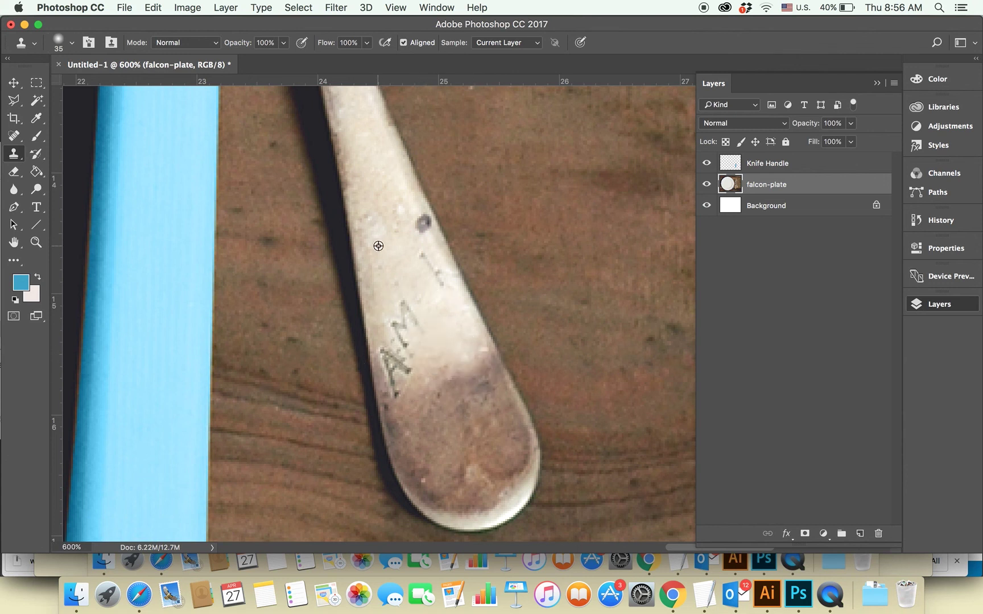
drag(394, 329, 416, 340)
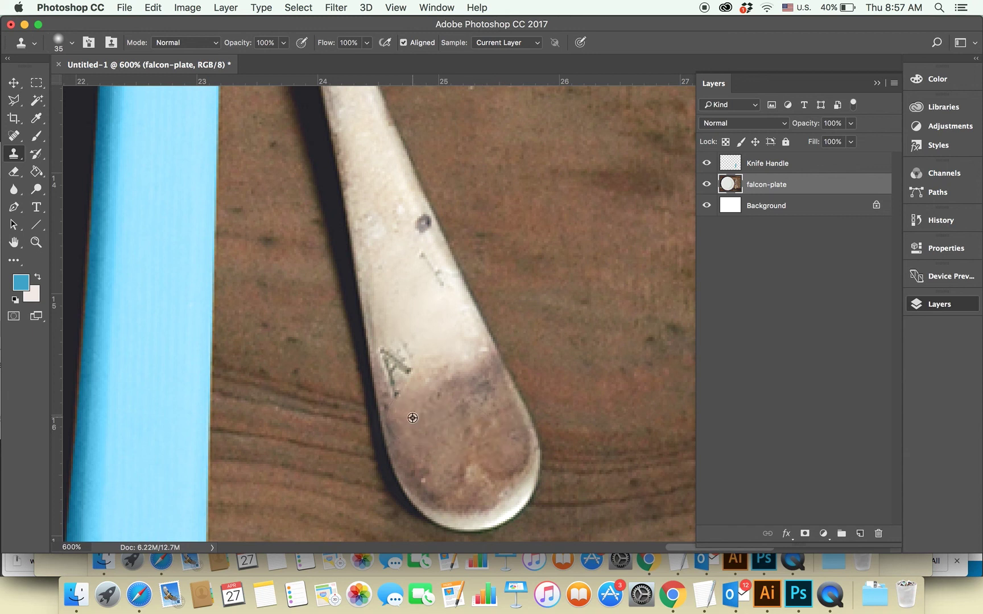
mouse_move(414, 414)
mouse_down()
mouse_move(390, 323)
mouse_move(393, 348)
mouse_up()
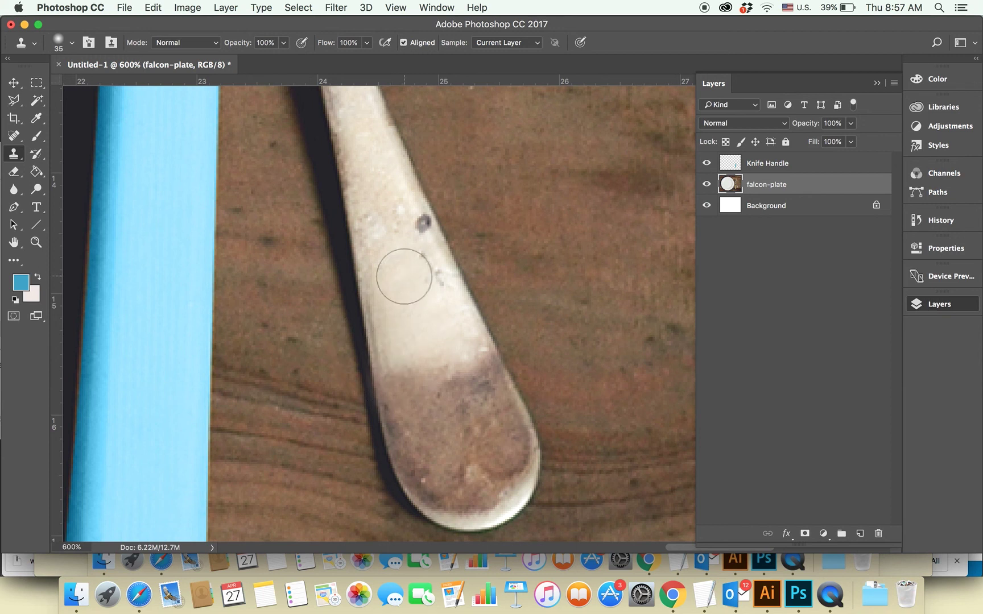
Step: Resample the source and smooth the remaining scratches and patches along the spoon
alt+click(392, 336)
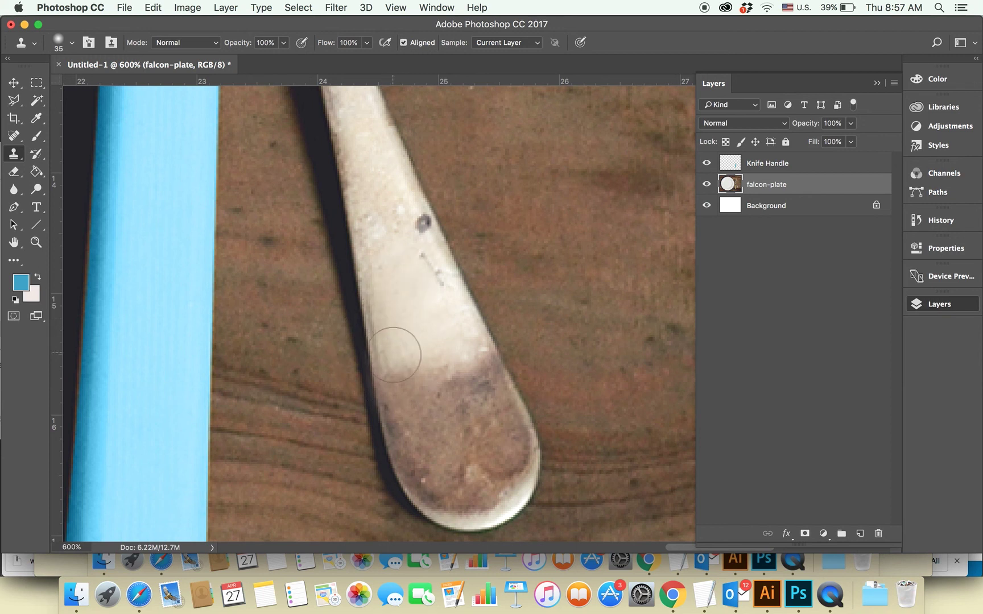
drag(394, 346, 394, 359)
click(392, 358)
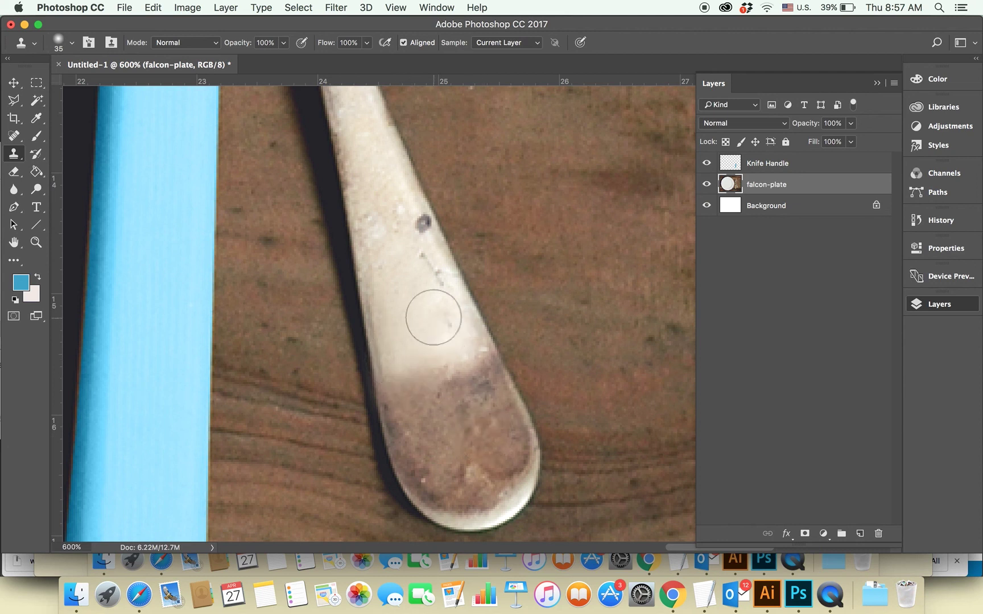
alt+click(430, 320)
drag(432, 318, 424, 275)
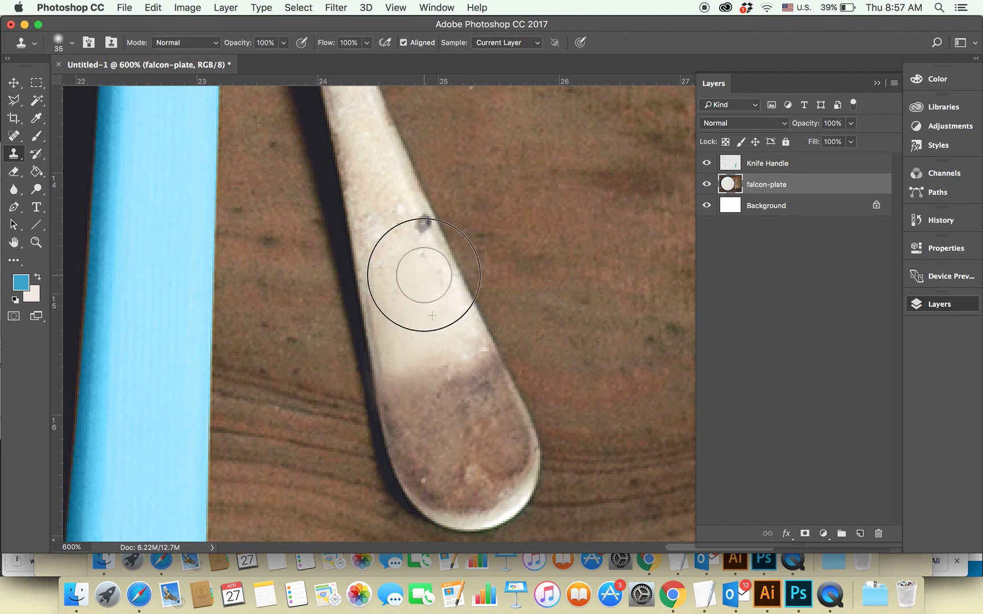
mouse_move(446, 316)
mouse_down()
mouse_move(423, 274)
mouse_move(454, 308)
mouse_up()
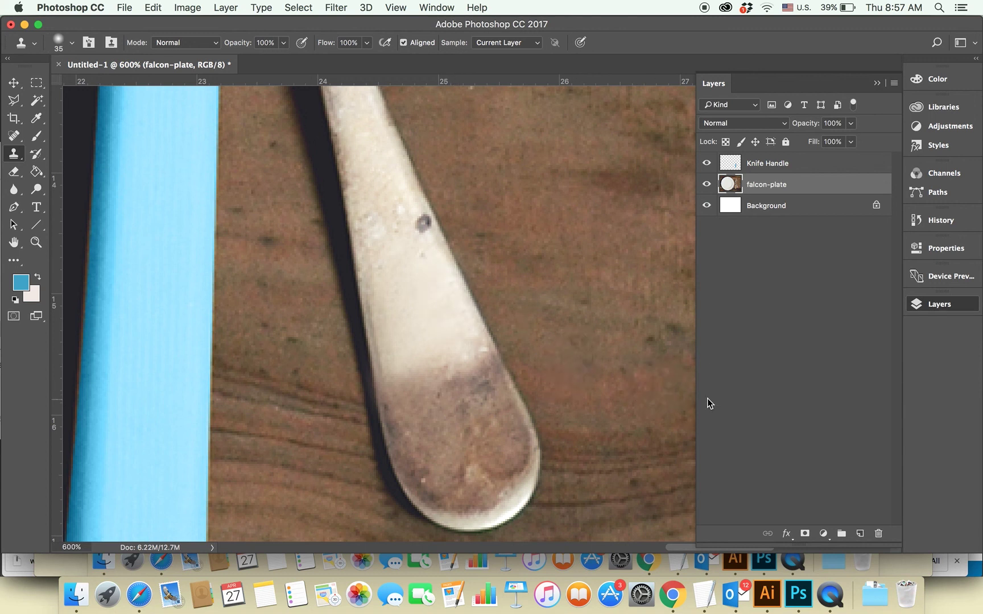
Step: Zoom out to the whole plate photo, switch to the Move tool, and collapse the Layers panel
key(super+minus)
key(super+minus)
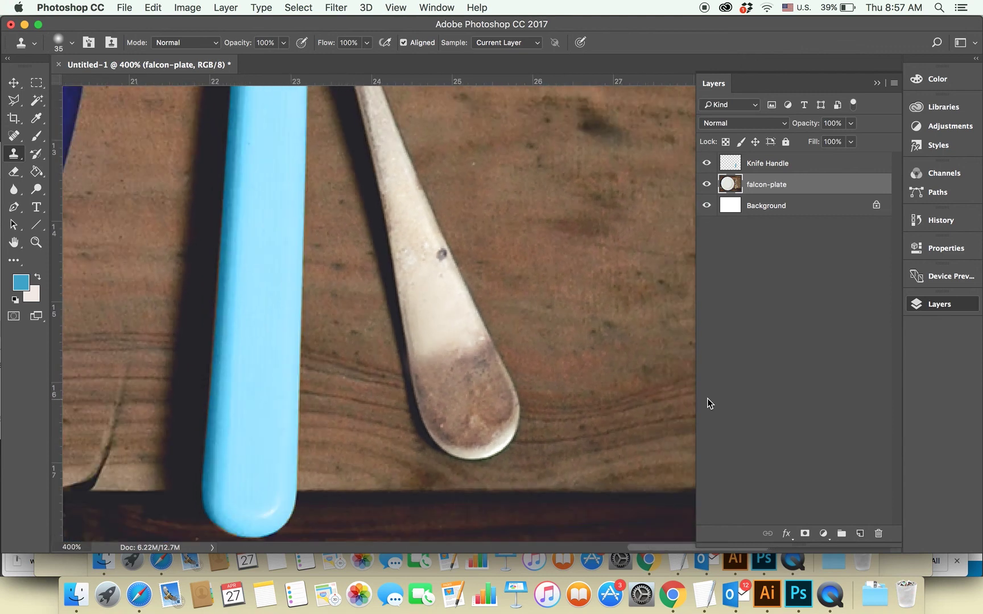
key(v)
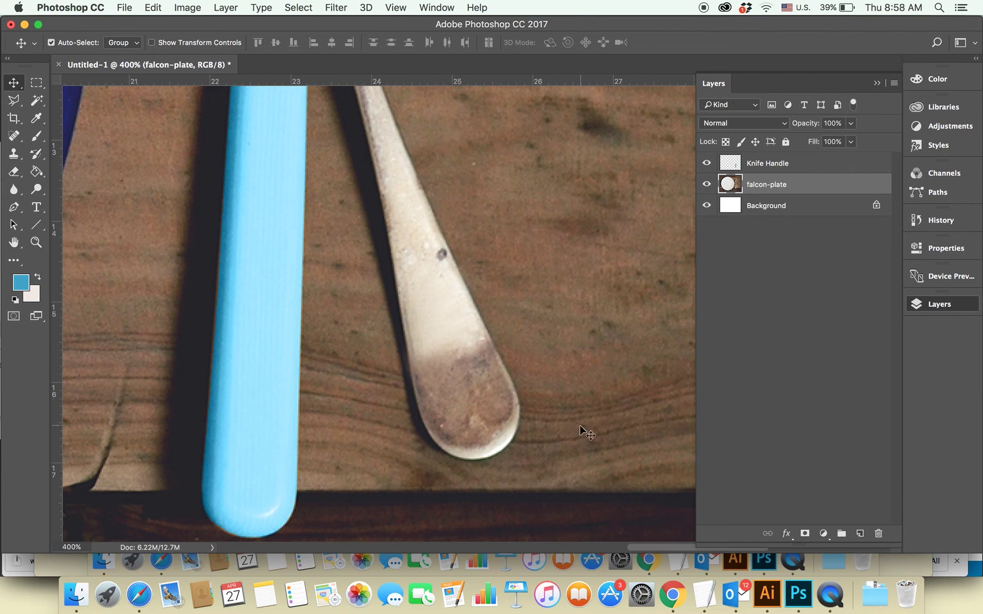
key(super+minus)
key(super+minus)
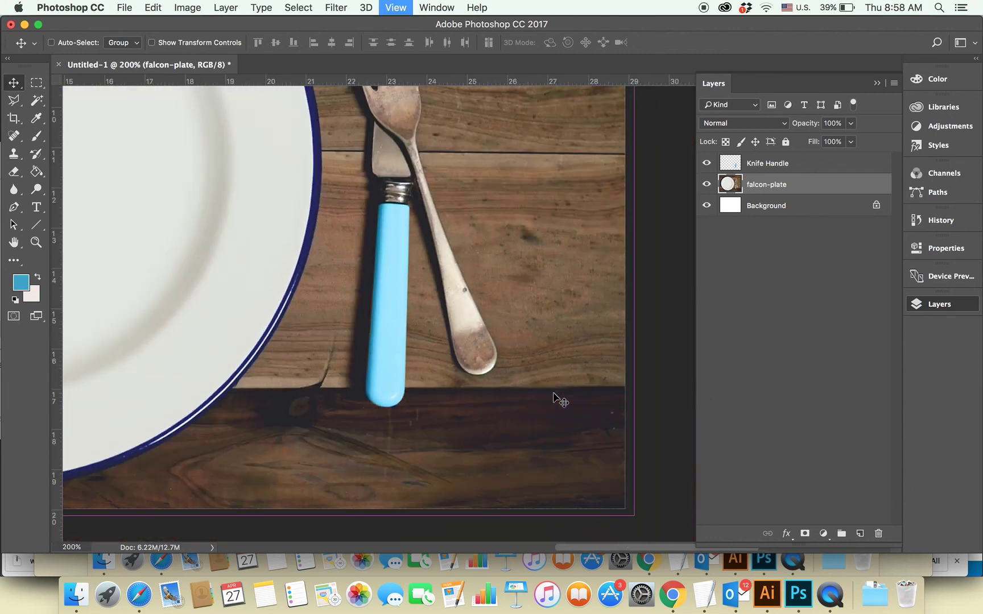
key(super+minus)
key(super+minus)
key(super+plus)
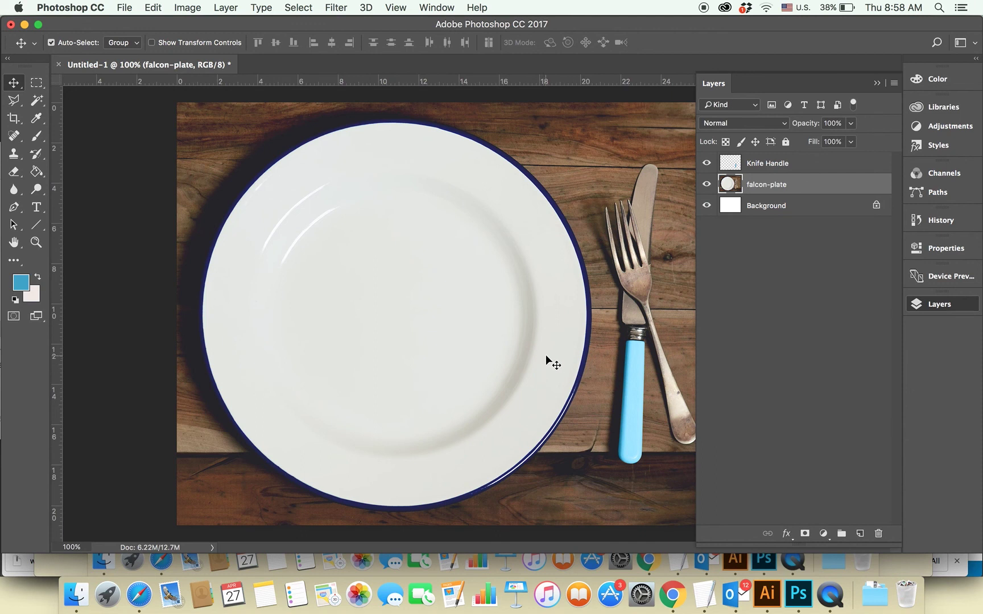
click(876, 83)
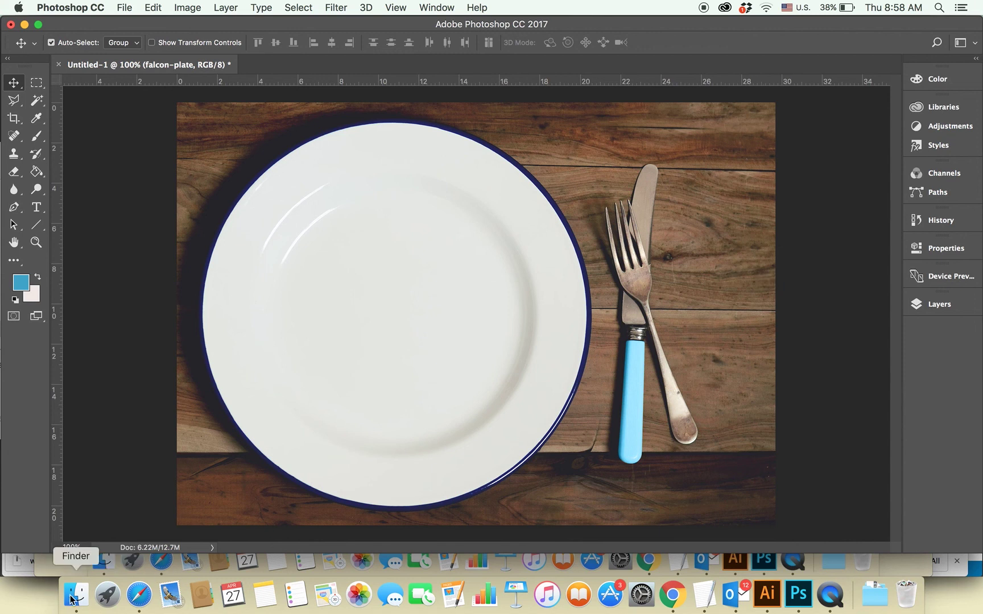
Step: Drag coffee cup.jpg from the wk1material Finder folder onto Photoshop's Dock icon
click(76, 595)
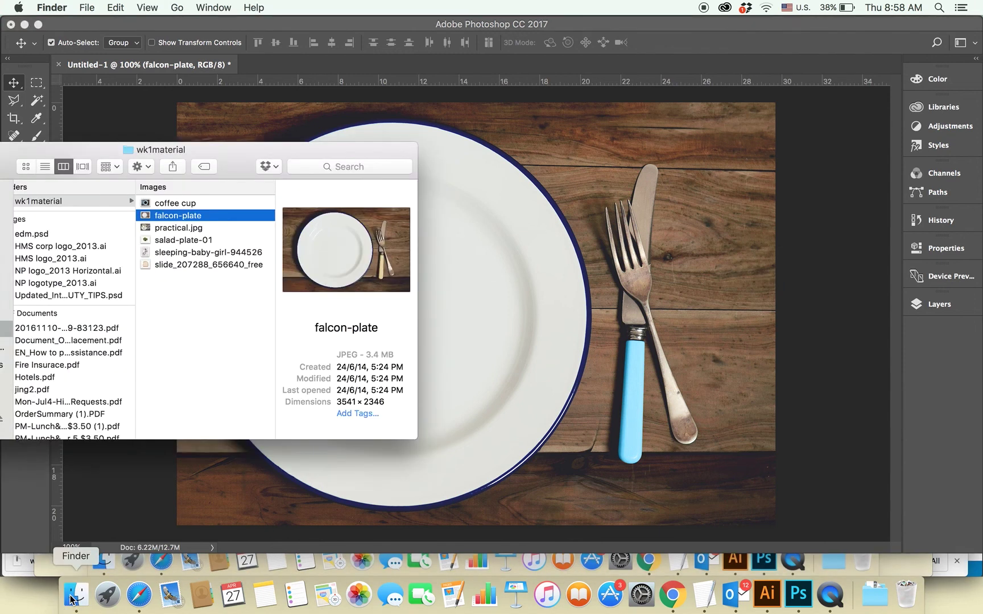
click(176, 204)
mouse_move(175, 203)
mouse_down()
mouse_move(811, 577)
mouse_move(800, 600)
mouse_up()
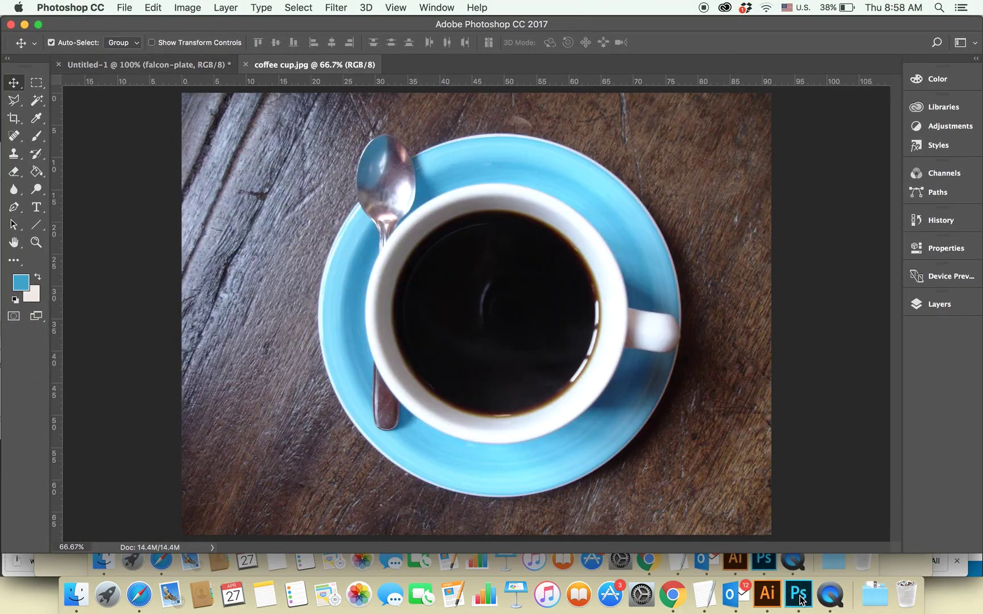
Step: Glance at the Untitled-1 plate document, then return to the coffee cup.jpg tab
click(199, 64)
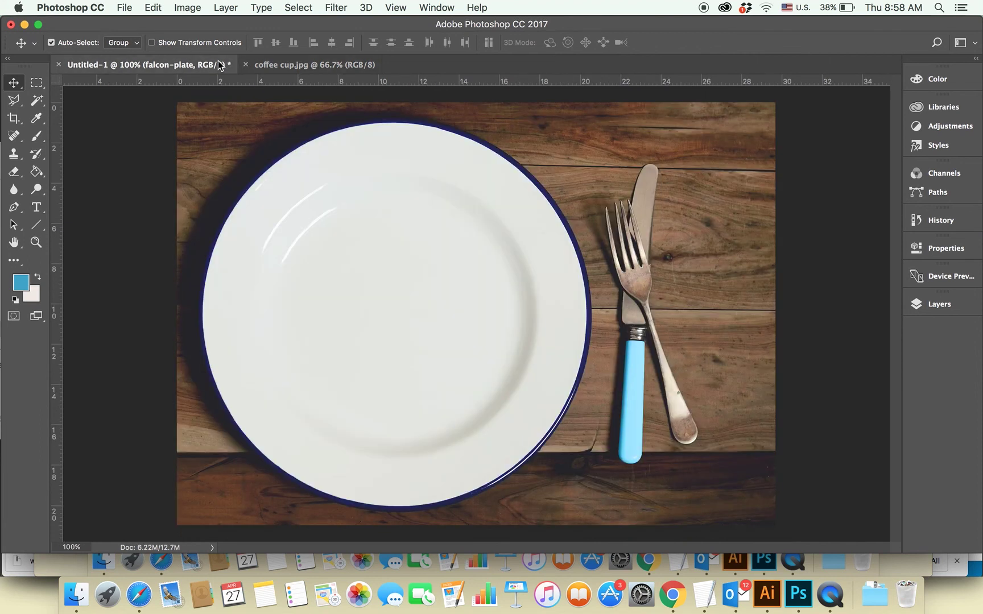
click(278, 63)
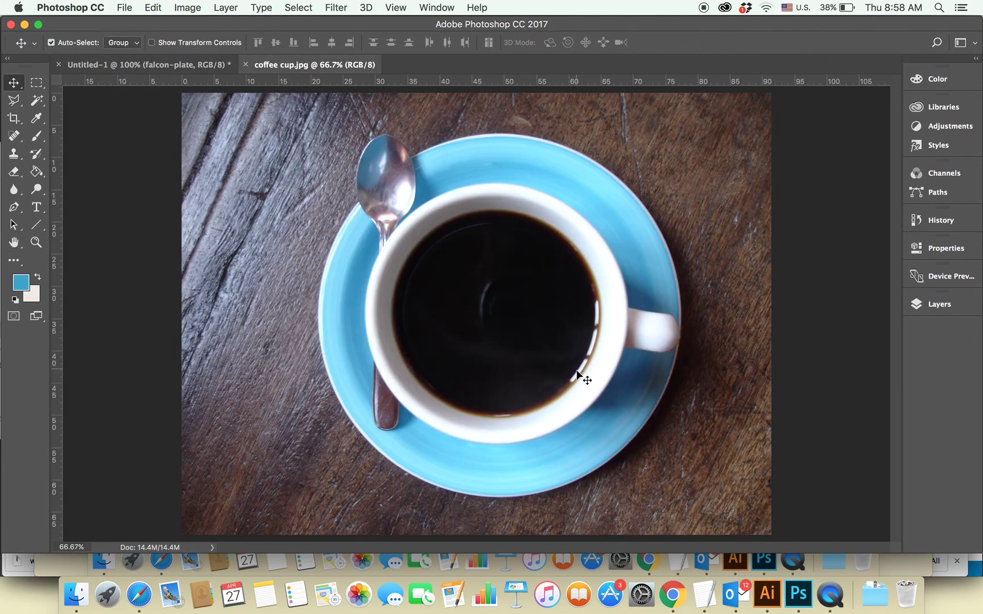